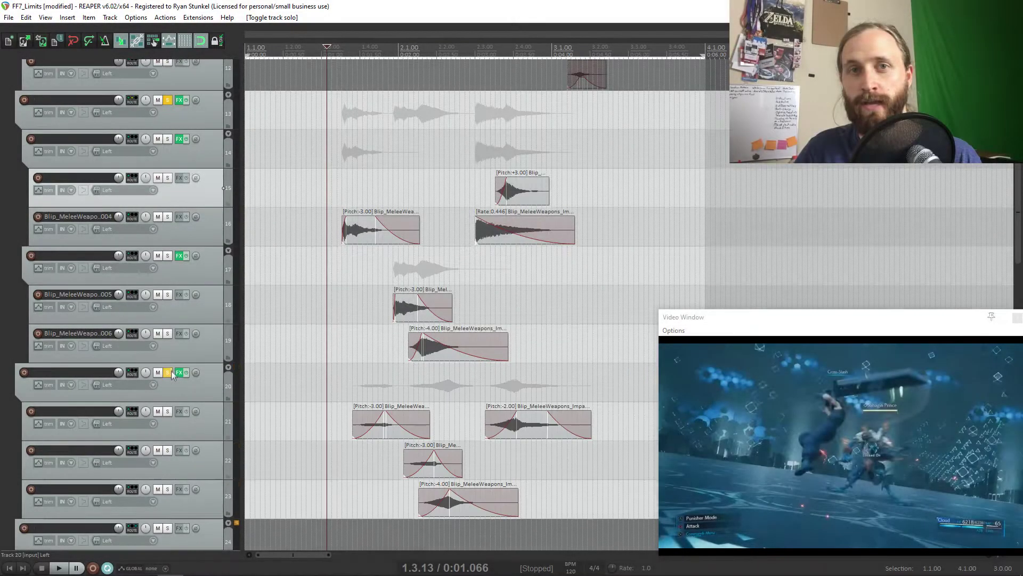
- Move the Pitch -2.00 impact to track 23 and audition with tracks 15, 19, 22 and 23 muted
{"action": "key", "text": "F5"}
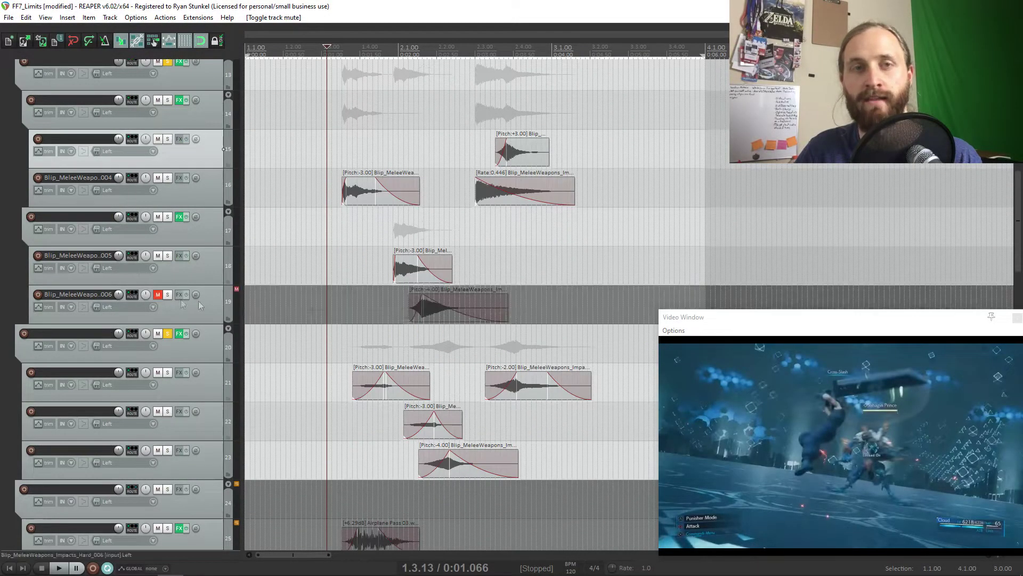
{"action": "left_click_drag", "start_coordinate": [519, 378], "coordinate": [519, 455]}
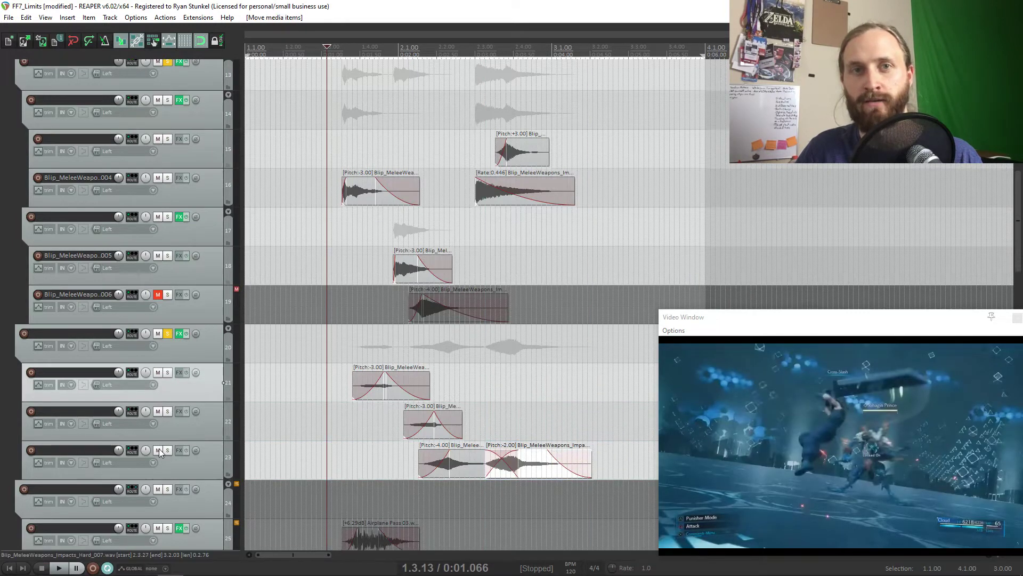
{"action": "left_click", "coordinate": [159, 451]}
{"action": "left_click", "coordinate": [158, 140]}
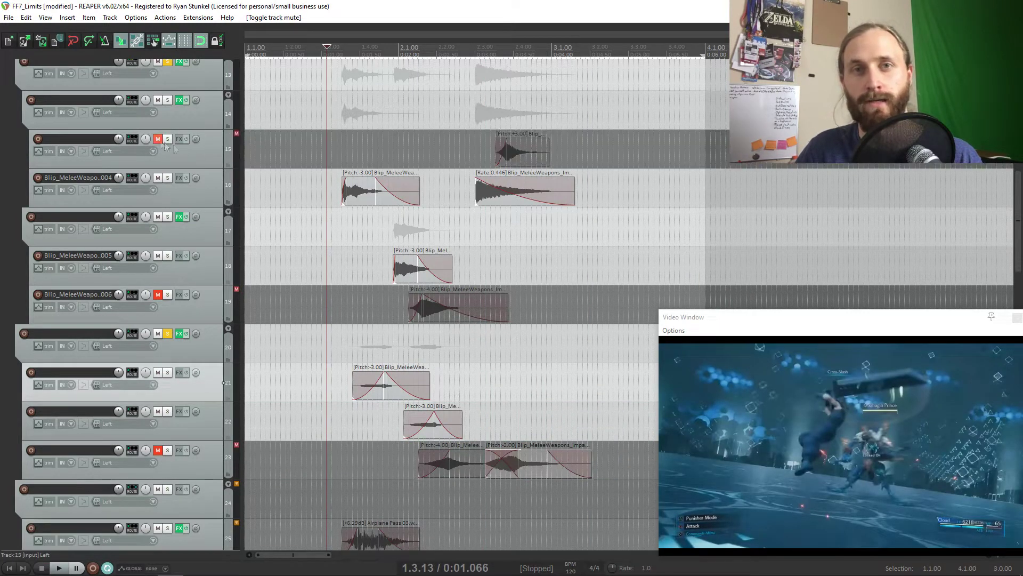
{"action": "left_click", "coordinate": [312, 130]}
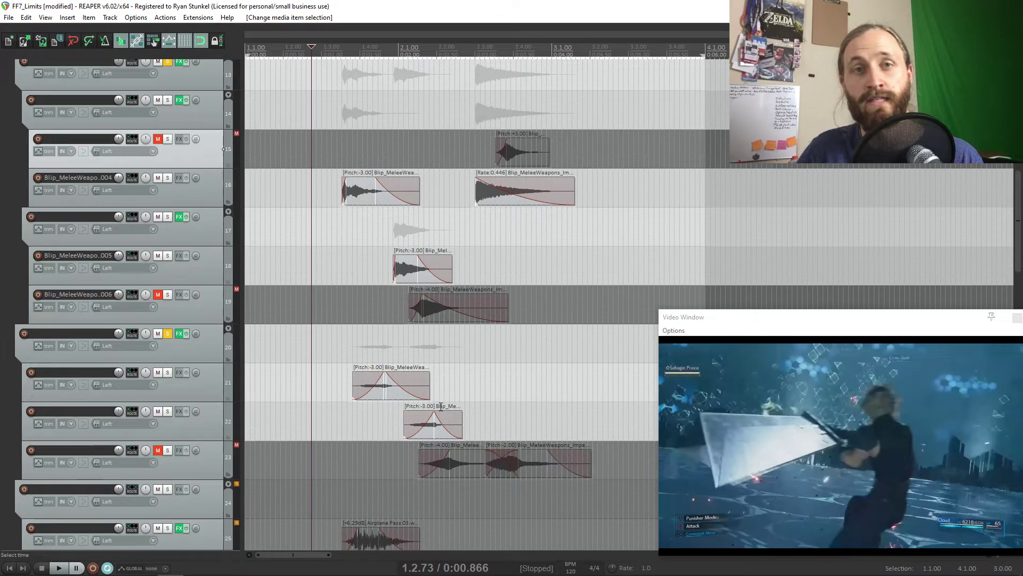
{"action": "left_click", "coordinate": [158, 411]}
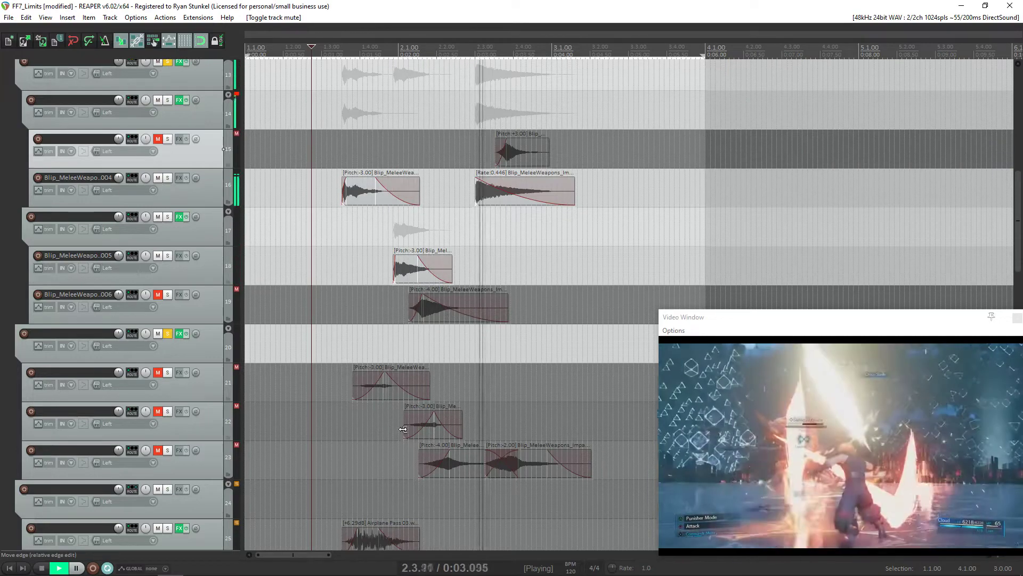
{"action": "key", "text": "space"}
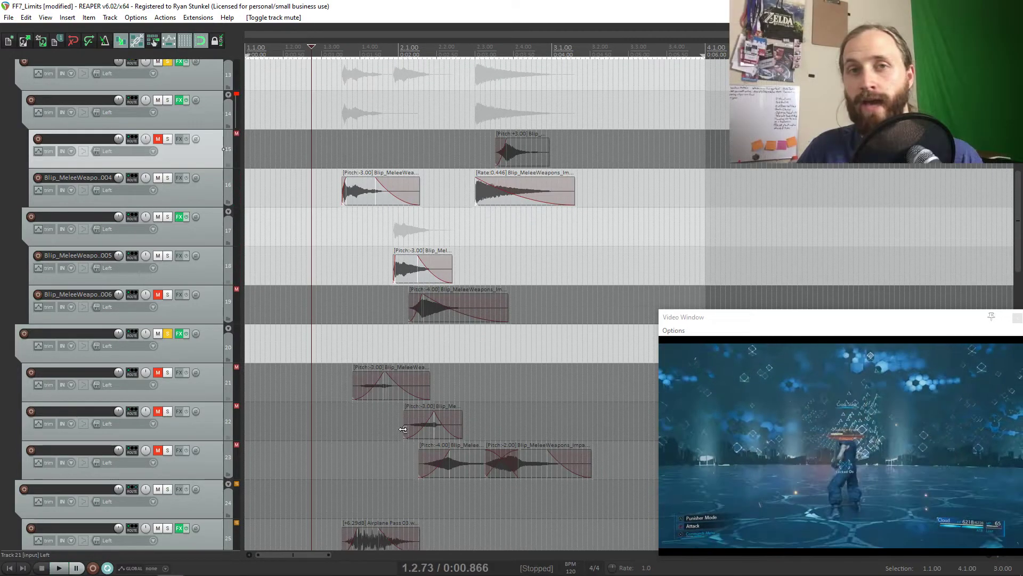
- Unmute tracks 15, 19 and 21–23, move the Pitch -2.00 impact to track 22, and play
{"action": "left_click", "coordinate": [158, 138]}
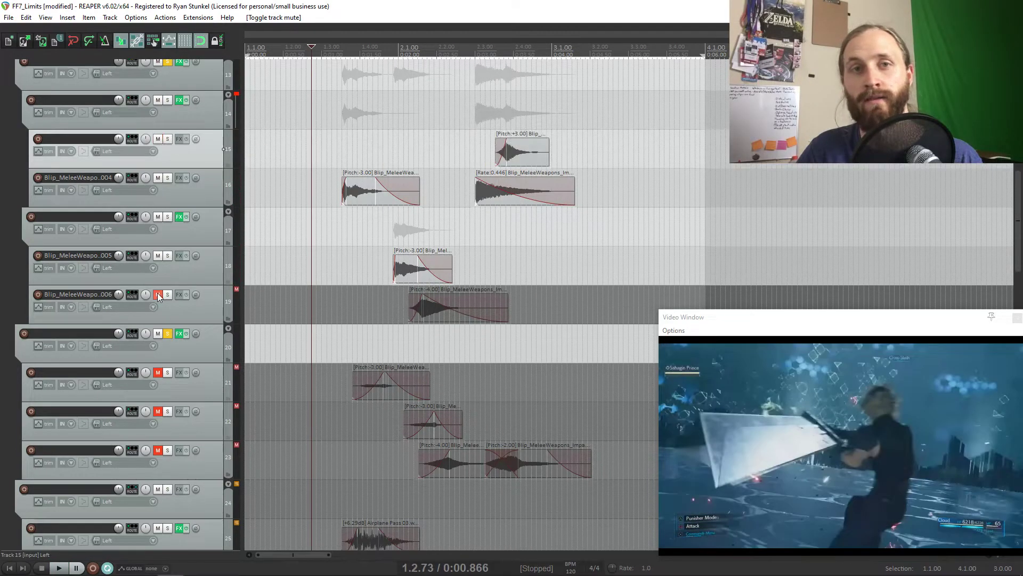
{"action": "left_click_drag", "start_coordinate": [158, 297], "coordinate": [176, 425]}
{"action": "left_click_drag", "start_coordinate": [538, 463], "coordinate": [538, 424]}
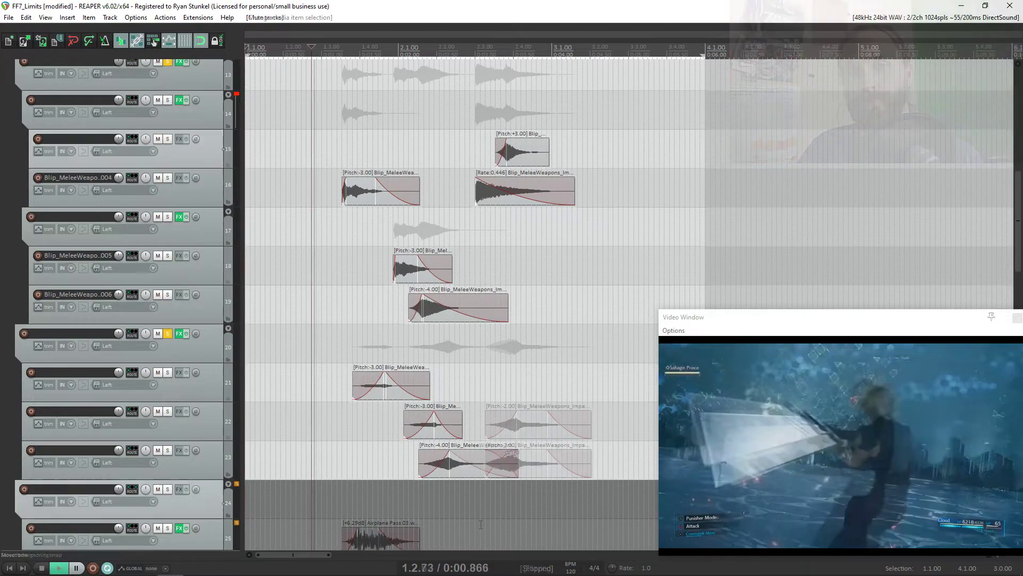
{"action": "key", "text": "space"}
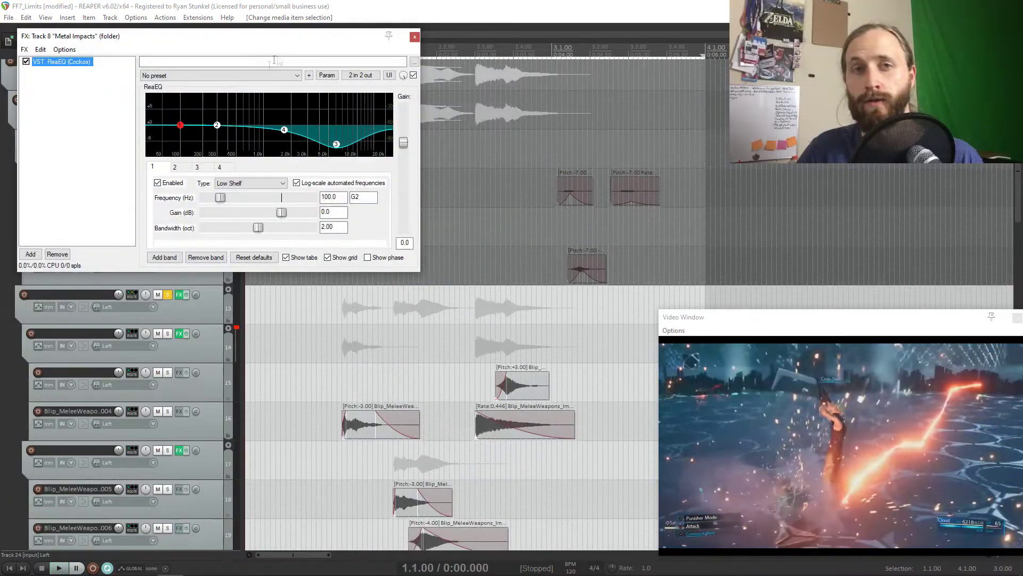
- Lift band 3 of the Metal Impacts ReaEQ from its deep cut near 5.7–6 kHz, then close the EQ
{"action": "left_click_drag", "start_coordinate": [214, 31], "coordinate": [346, 88]}
{"action": "mouse_move", "coordinate": [474, 207]}
{"action": "left_mouse_down"}
{"action": "mouse_move", "coordinate": [467, 178]}
{"action": "mouse_move", "coordinate": [467, 207]}
{"action": "left_mouse_up"}
{"action": "left_click", "coordinate": [547, 92]}
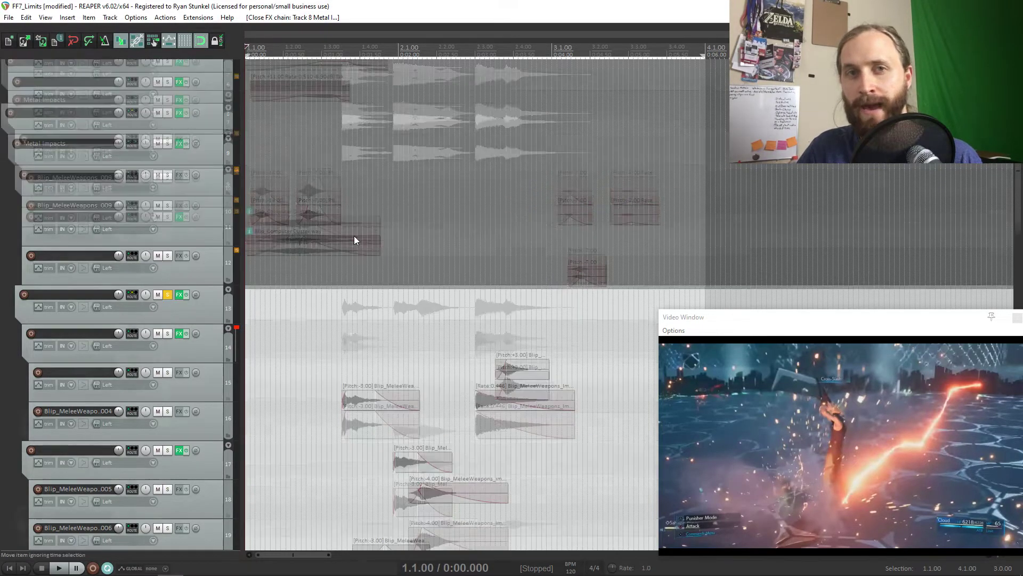
{"action": "scroll", "coordinate": [354, 235], "scroll_direction": "down", "scroll_amount": 3}
- Solo the Computer Duster whoosh group and remove the fades from its items
{"action": "scroll", "coordinate": [338, 266], "scroll_direction": "down", "scroll_amount": 8}
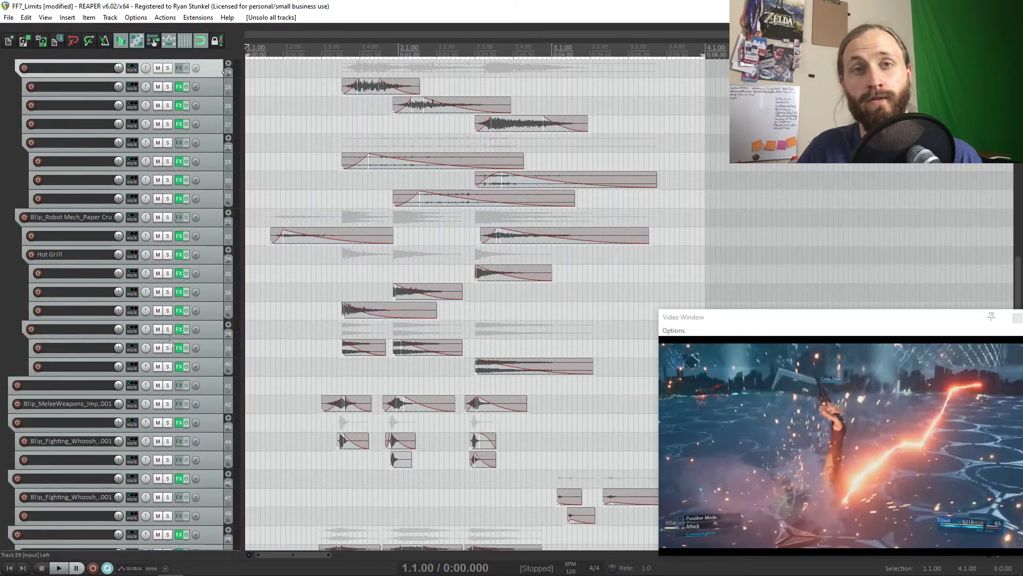
{"action": "left_click", "coordinate": [167, 329]}
{"action": "scroll", "coordinate": [374, 343], "scroll_direction": "up", "scroll_amount": 3}
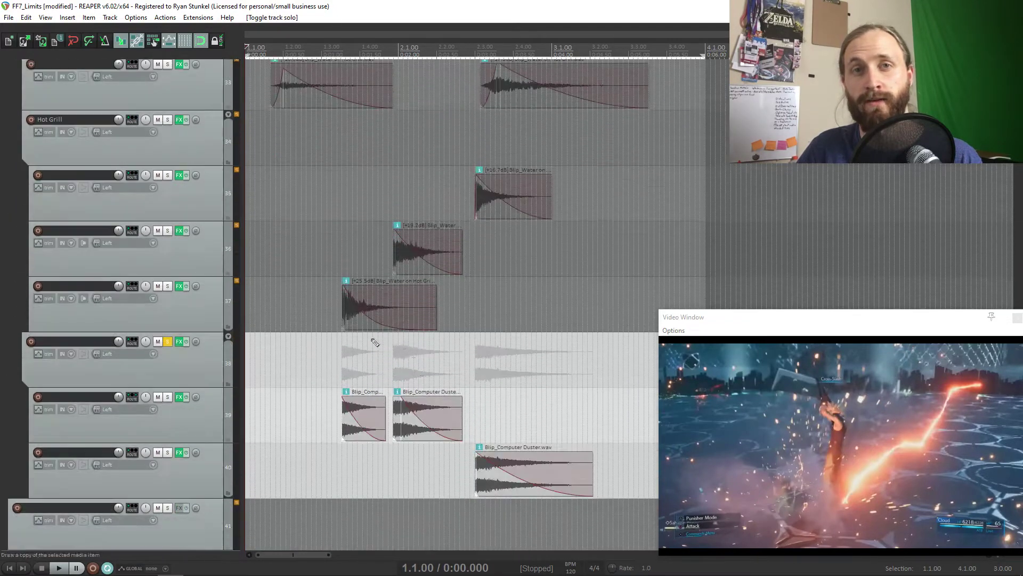
{"action": "left_click_drag", "start_coordinate": [414, 411], "coordinate": [334, 413]}
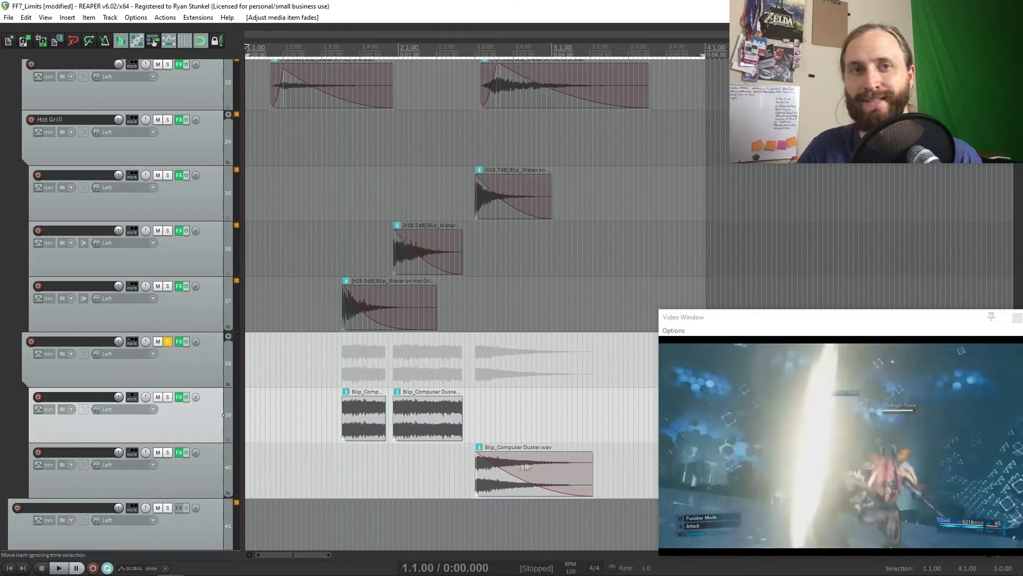
{"action": "left_click_drag", "start_coordinate": [482, 469], "coordinate": [468, 469]}
- Bypass effects on the duster tracks, audition the dry whooshes, then restore the effects
{"action": "left_click", "coordinate": [185, 341]}
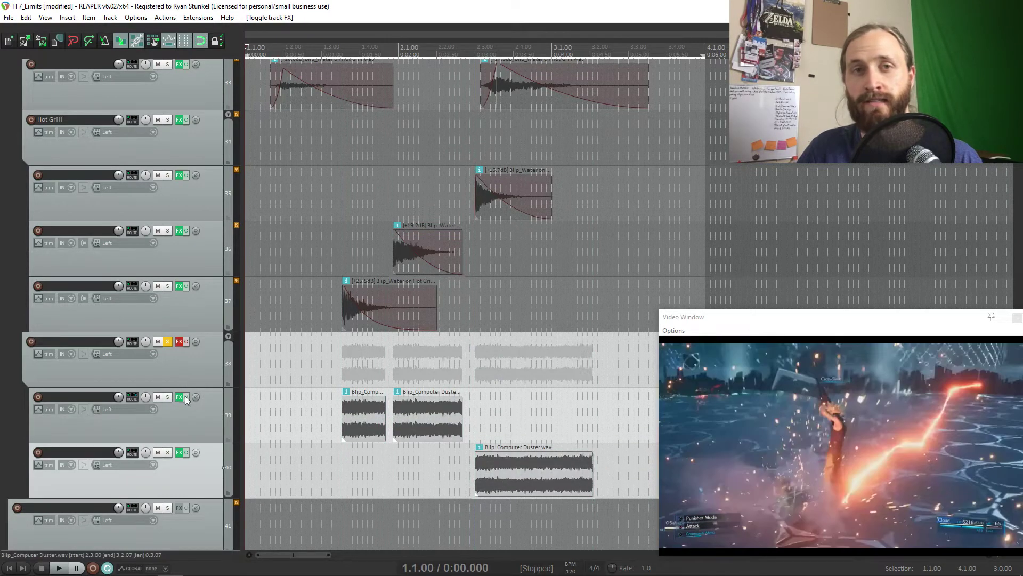
{"action": "left_click", "coordinate": [346, 343]}
{"action": "left_click", "coordinate": [331, 343]}
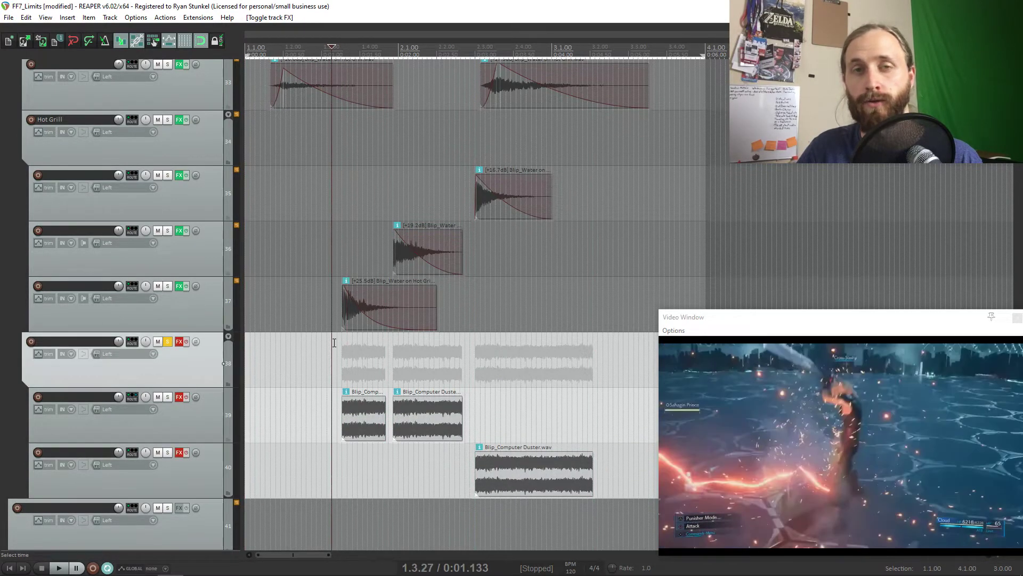
{"action": "key", "text": "space"}
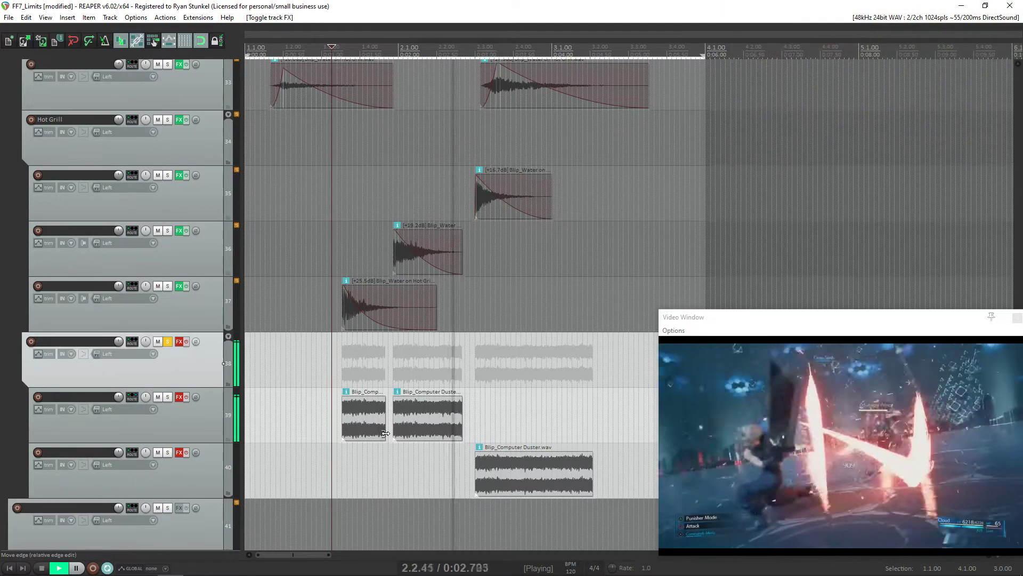
{"action": "key", "text": "space"}
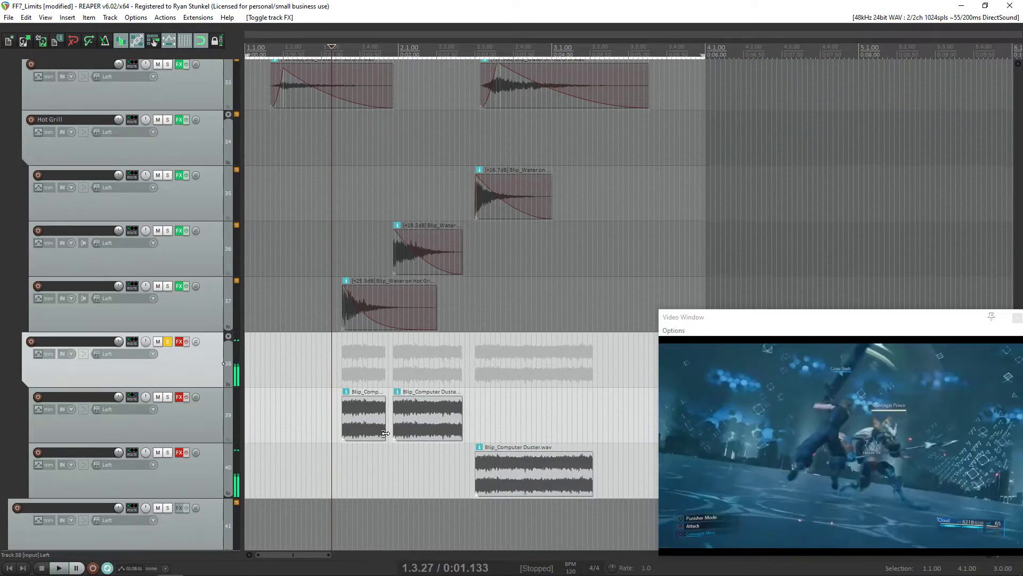
{"action": "key", "text": "ctrl+z"}
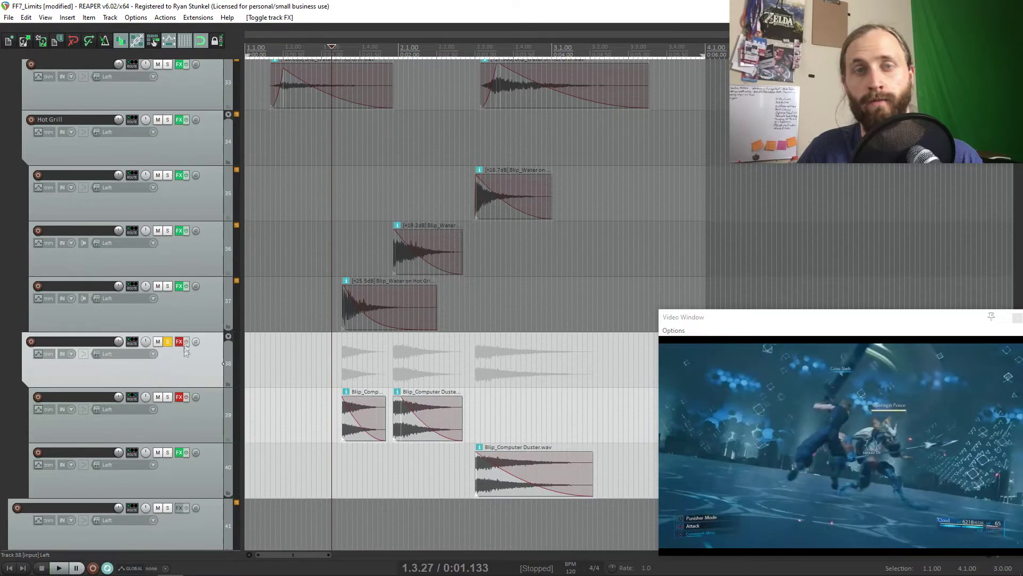
- Toggle effects bypass on track 40's whoosh and replay the duster layers
{"action": "left_click", "coordinate": [186, 451]}
{"action": "key", "text": "space"}
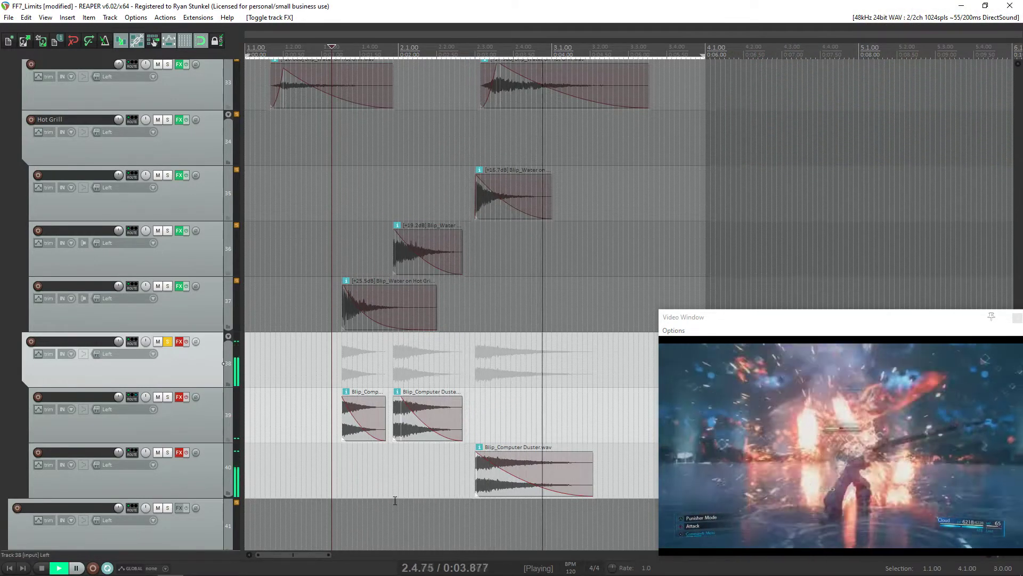
{"action": "key", "text": "space"}
{"action": "scroll", "coordinate": [445, 429], "scroll_direction": "down", "scroll_amount": 3}
- Play from the start with track 39's ReaEQ (-4.8 dB shelf at 75.8 Hz) and CLA-3A shown, then close them
{"action": "left_click", "coordinate": [178, 273]}
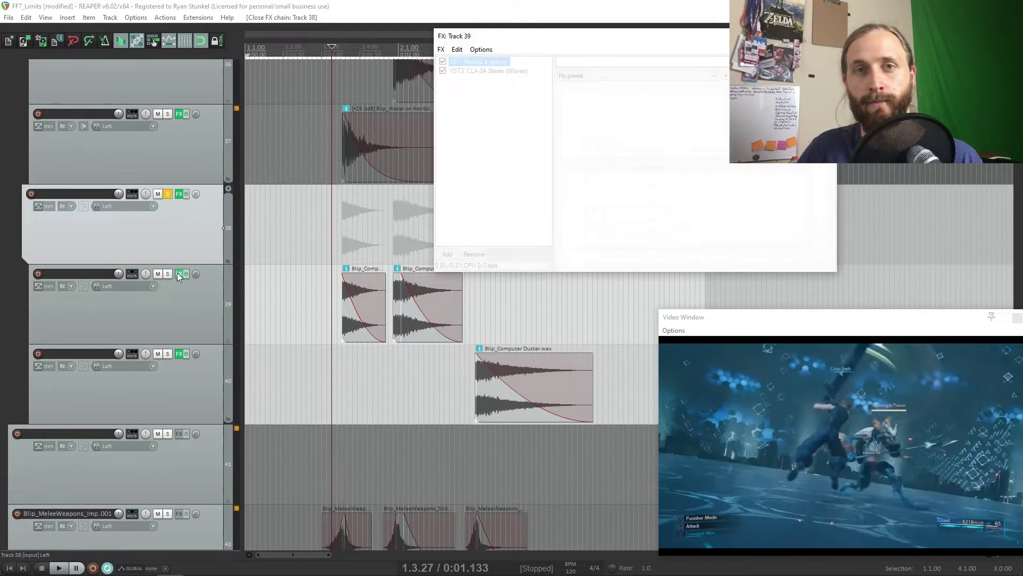
{"action": "left_click", "coordinate": [554, 288]}
{"action": "key", "text": "space"}
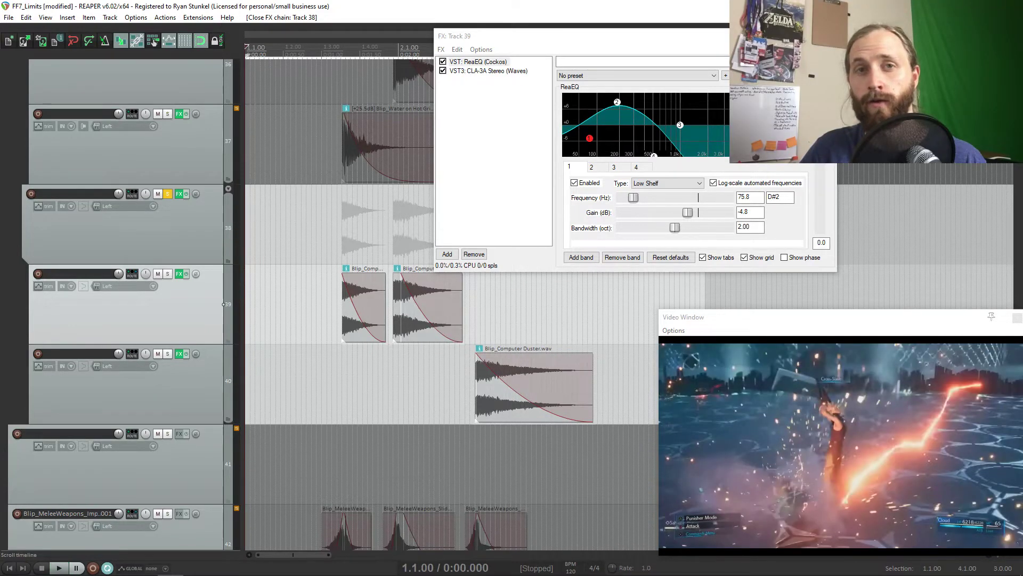
{"action": "key", "text": "Escape"}
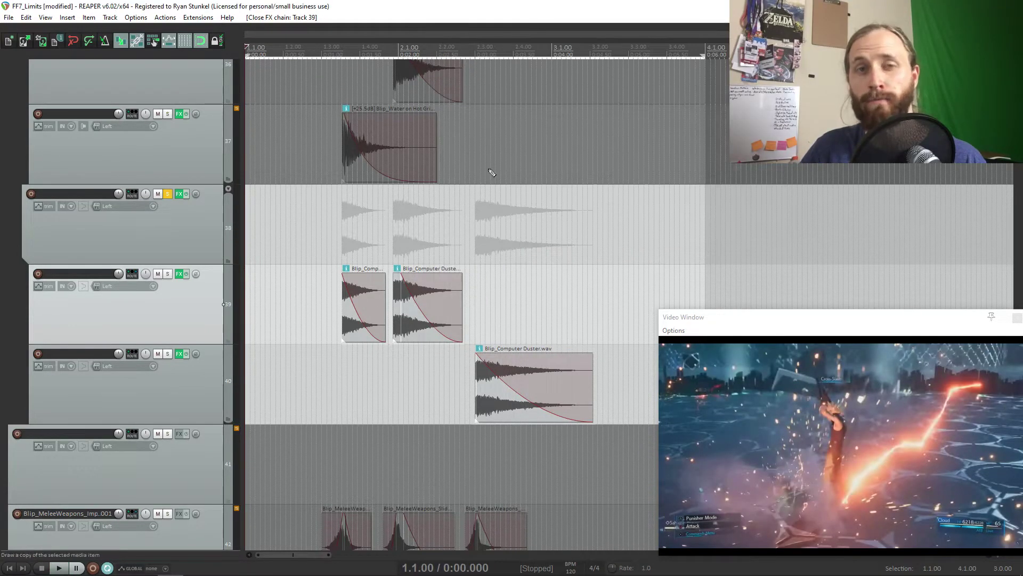
{"action": "scroll", "coordinate": [492, 172], "scroll_direction": "down", "scroll_amount": 4}
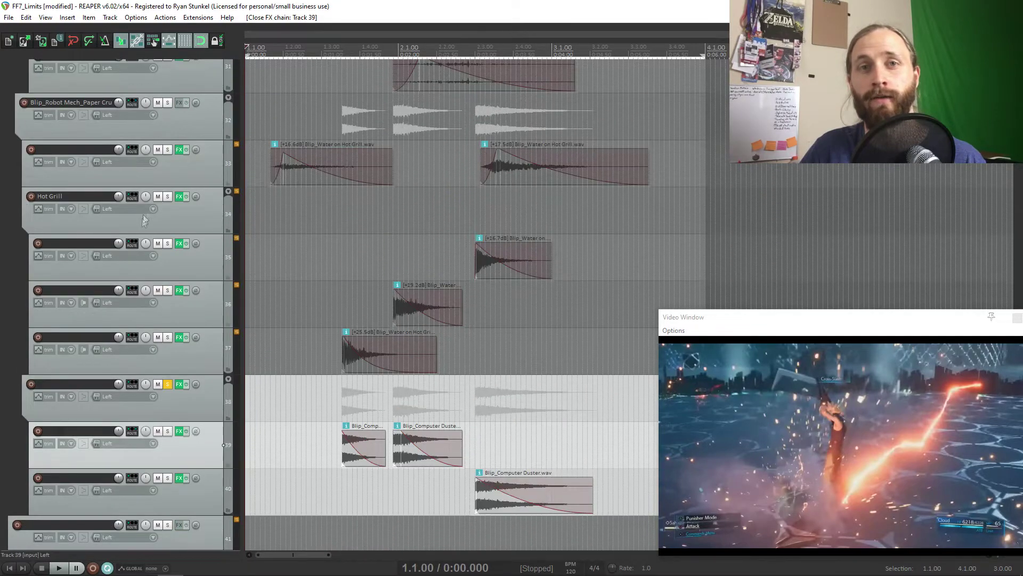
- Solo the Hot Grill sizzle group, audition a longer track 37 sizzle, then undo the stretch
{"action": "left_click", "coordinate": [170, 196]}
{"action": "left_click_drag", "start_coordinate": [342, 352], "coordinate": [245, 351]}
{"action": "key", "text": "space"}
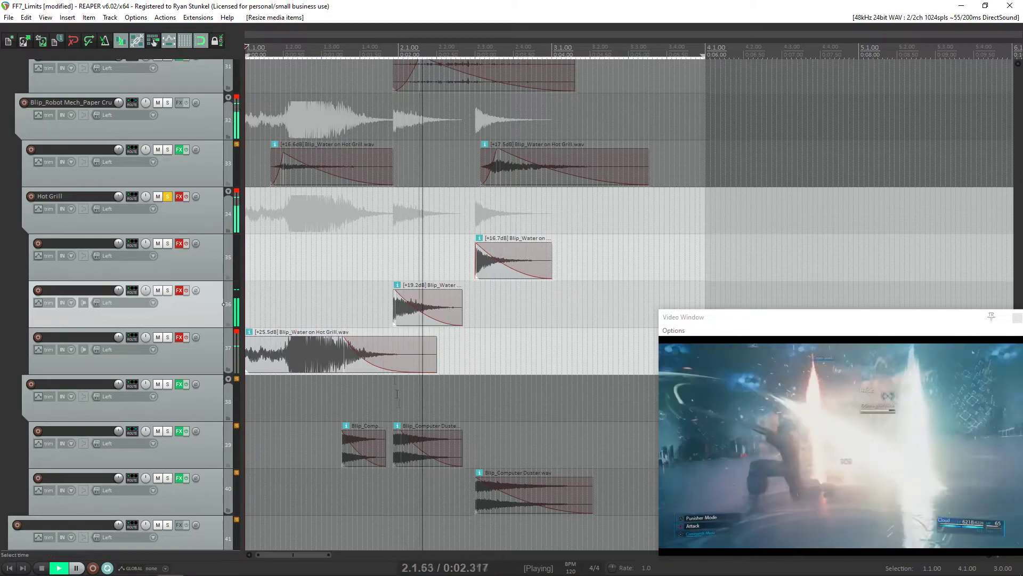
{"action": "key", "text": "space"}
{"action": "key", "text": "ctrl+z"}
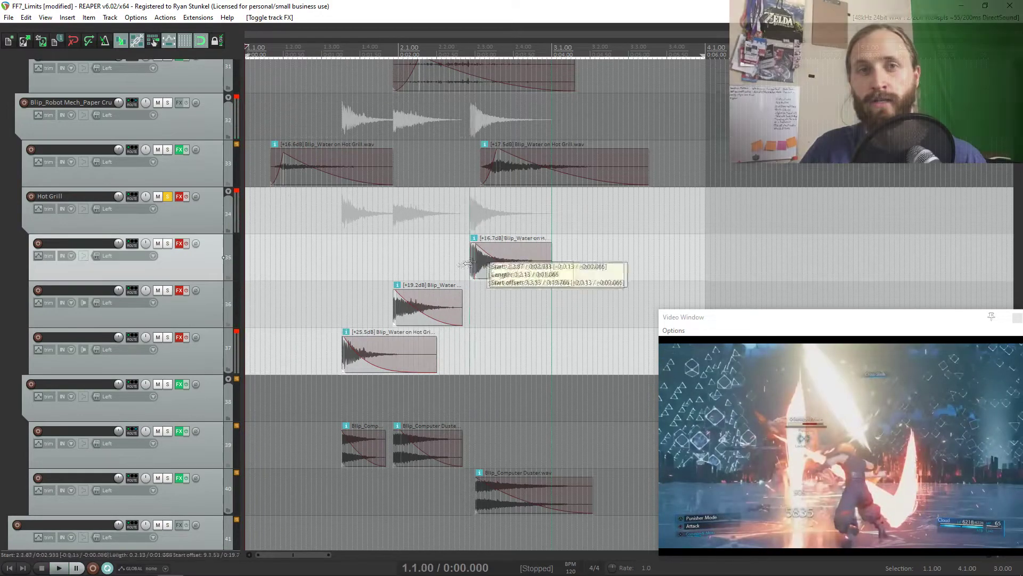
- Show track 35's ReaEQ (-6.8 dB low shelf at 350.4 Hz) and time-select the whole effect
{"action": "left_click", "coordinate": [327, 259]}
{"action": "key", "text": "f"}
{"action": "left_click_drag", "start_coordinate": [363, 258], "coordinate": [352, 258]}
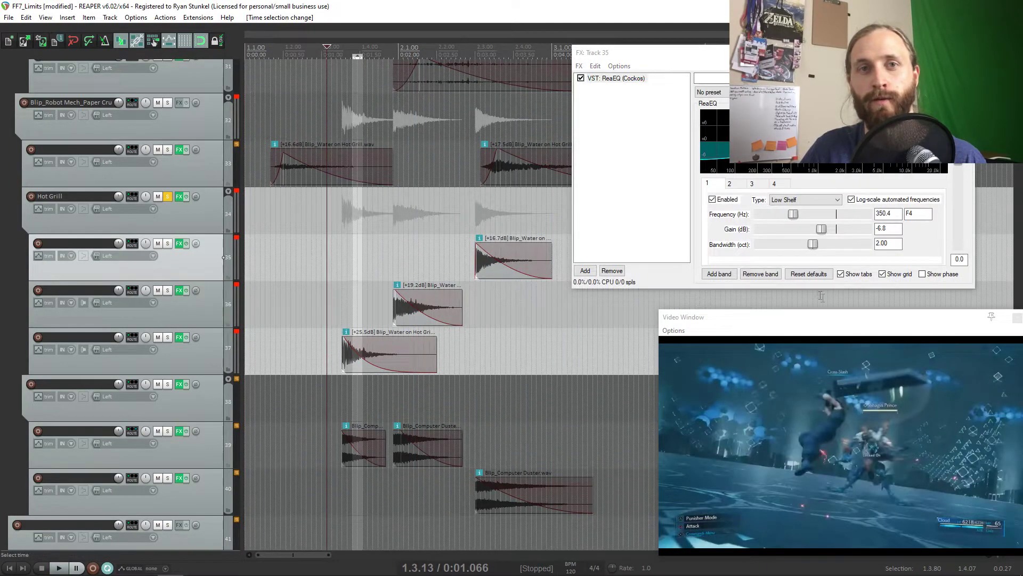
{"action": "left_click_drag", "start_coordinate": [821, 297], "coordinate": [248, 315]}
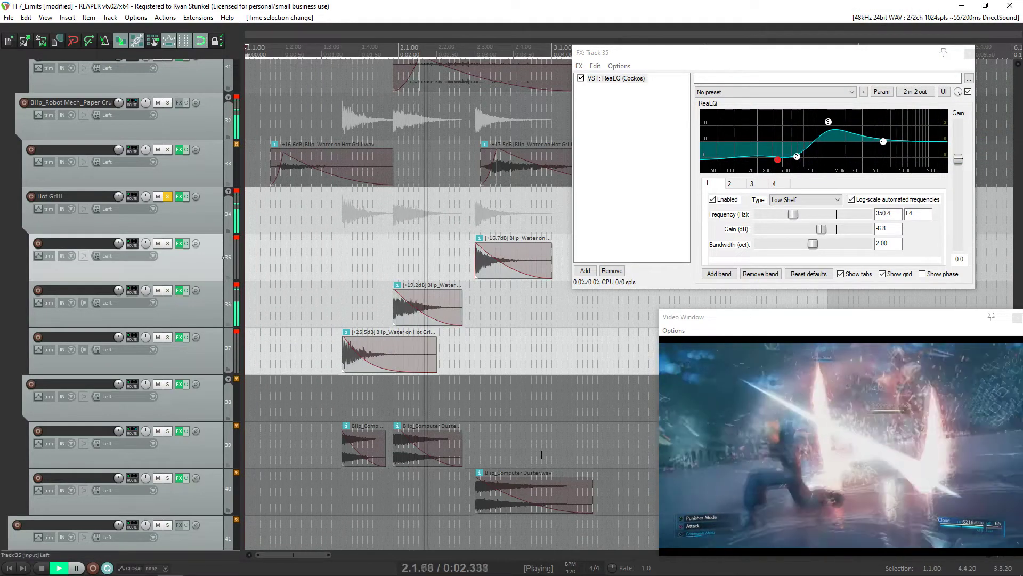
{"action": "key", "text": "space"}
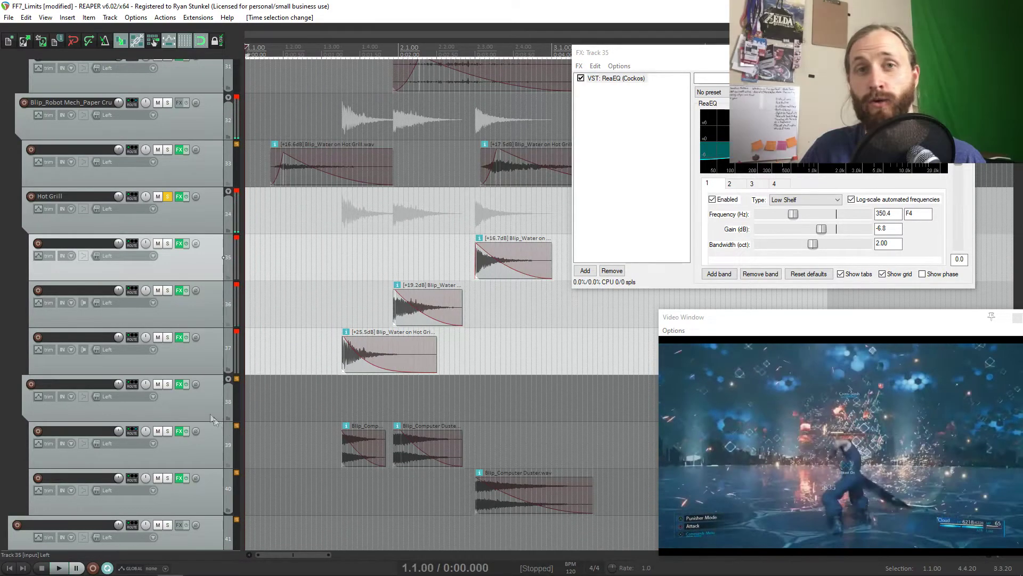
- Solo the Computer Duster whoosh group and audition it against the video
{"action": "left_click", "coordinate": [167, 384]}
{"action": "key", "text": "space"}
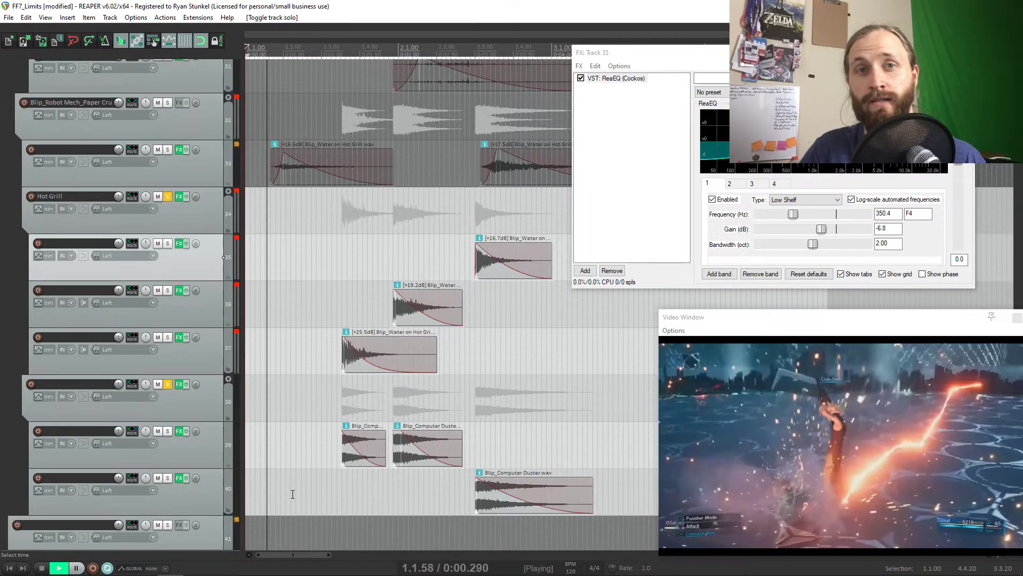
{"action": "key", "text": "space"}
{"action": "key", "text": "space"}
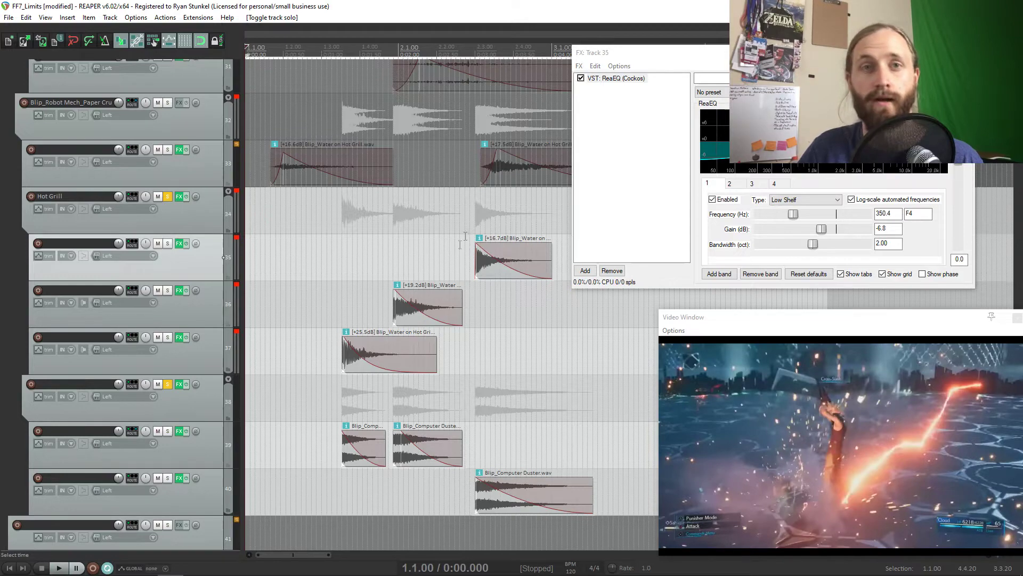
- Close track 35's FX chain, scroll through the tracks, stop playback and clear all solos
{"action": "key", "text": "Escape"}
{"action": "scroll", "coordinate": [382, 156], "scroll_direction": "down", "scroll_amount": 4}
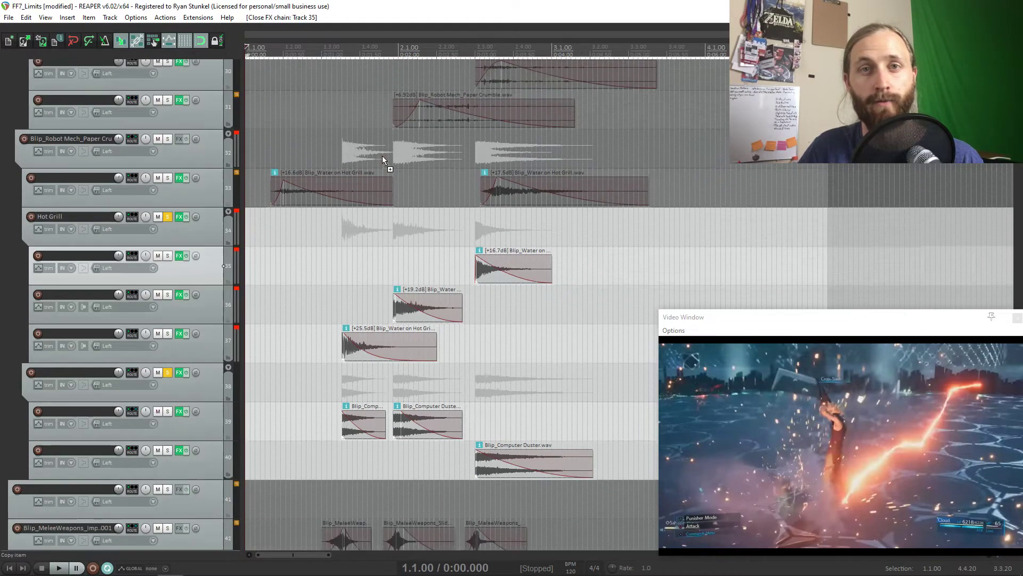
{"action": "scroll", "coordinate": [377, 192], "scroll_direction": "up", "scroll_amount": 3}
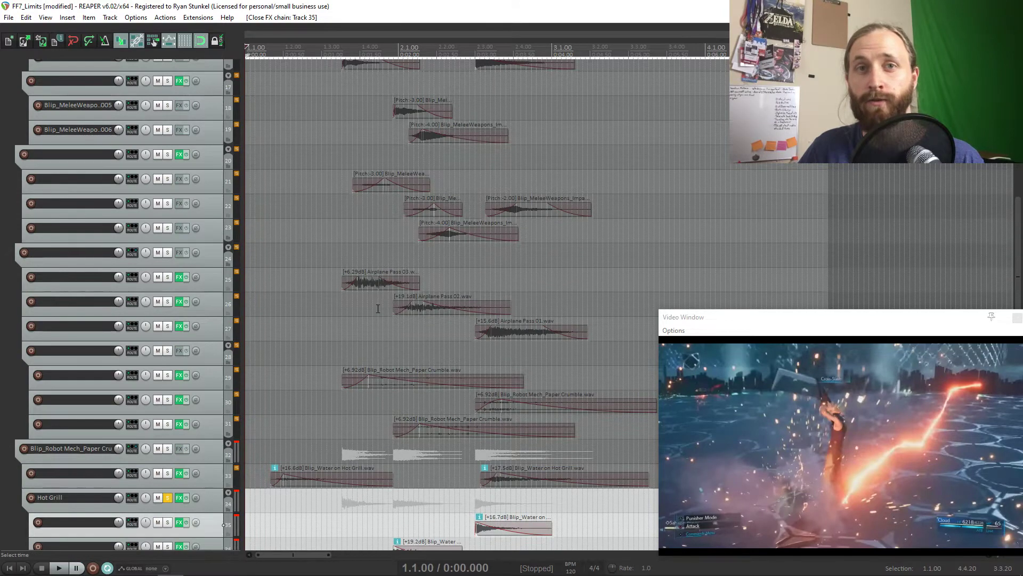
{"action": "scroll", "coordinate": [377, 307], "scroll_direction": "up", "scroll_amount": 2}
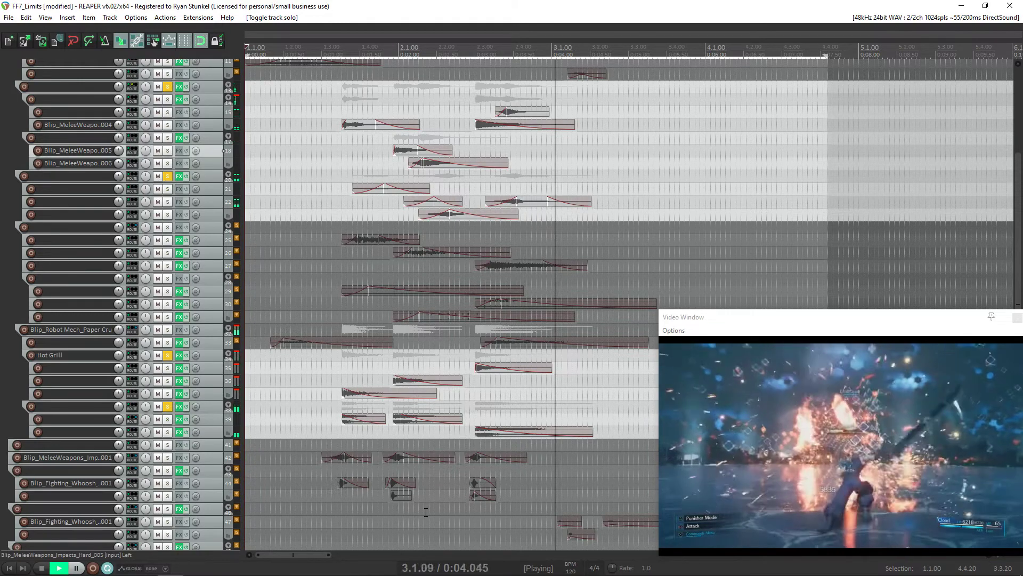
{"action": "key", "text": "space"}
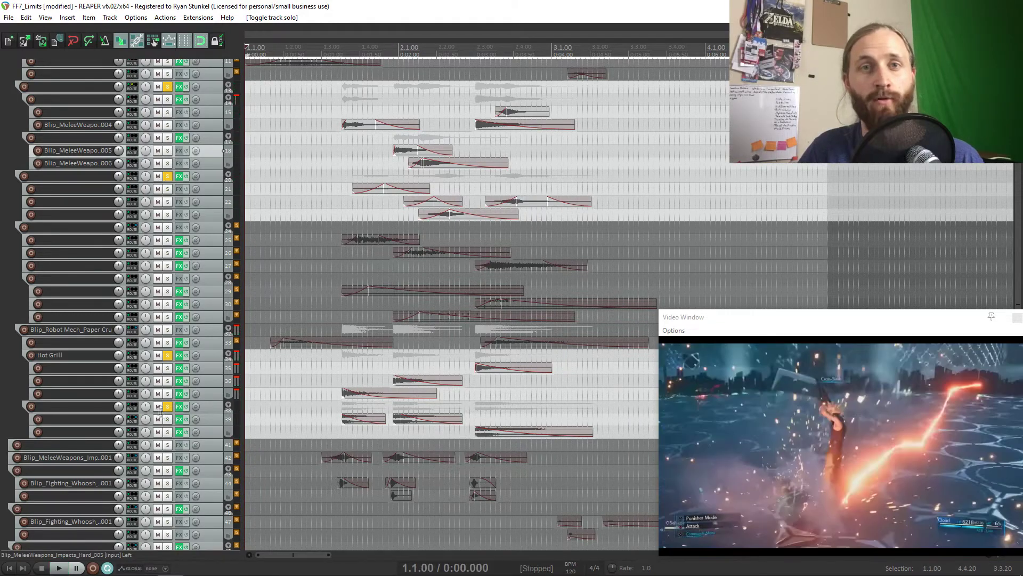
{"action": "left_click", "coordinate": [167, 407]}
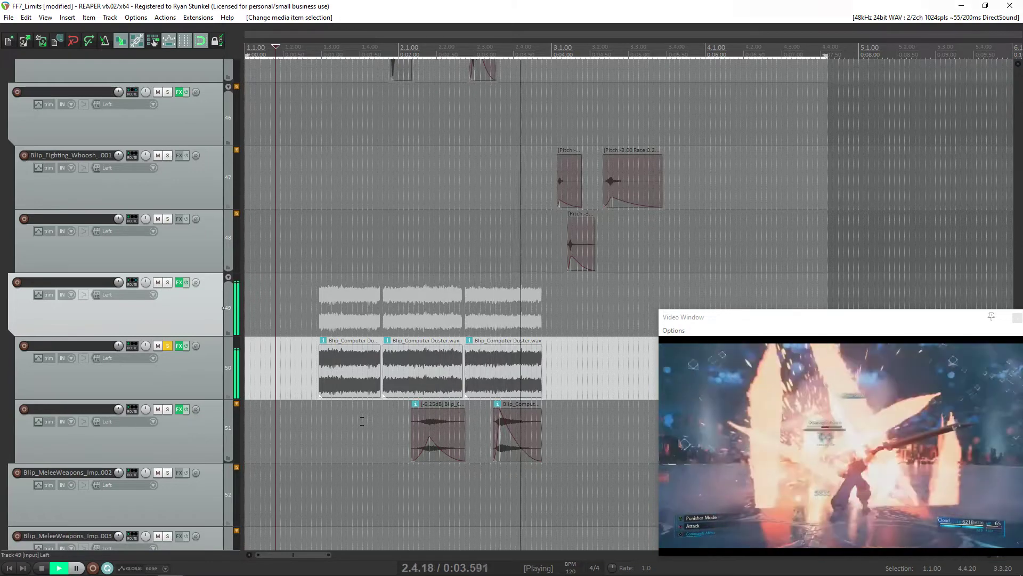
- Unsolo all tracks and audition duster whoosh track 50 alone with the video
{"action": "key", "text": "space"}
{"action": "key", "text": "ctrl+alt+s"}
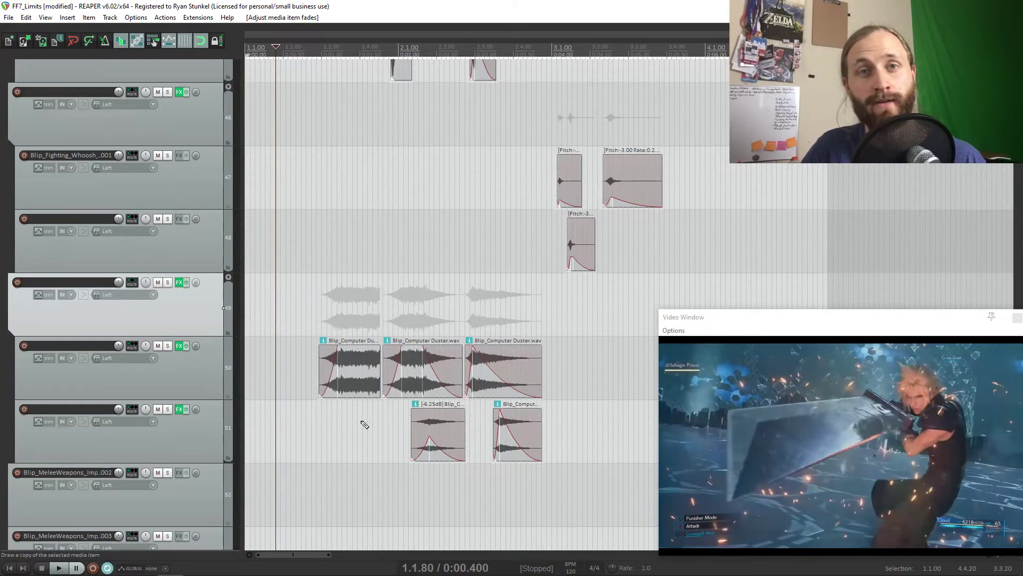
{"action": "left_click", "coordinate": [168, 346]}
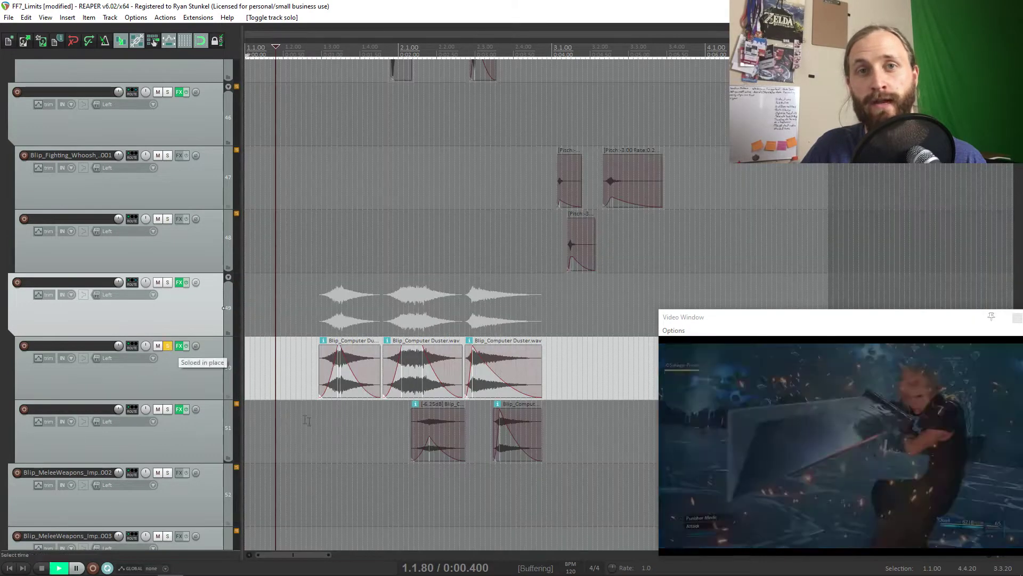
{"action": "key", "text": "space"}
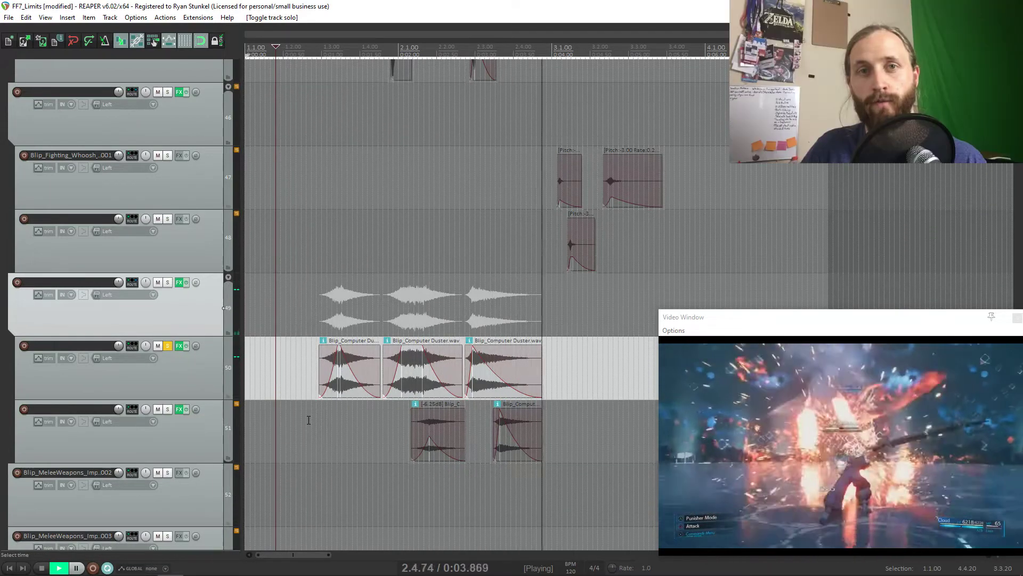
{"action": "key", "text": "space"}
- Solo the whole duster group on folder track 49 and audition it
{"action": "scroll", "coordinate": [308, 420], "scroll_direction": "down", "scroll_amount": 2}
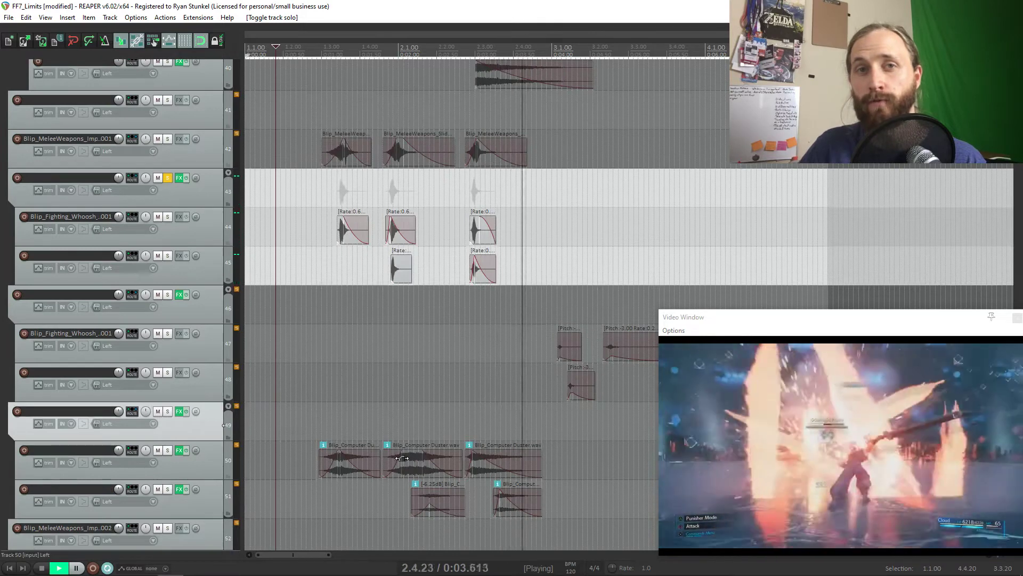
{"action": "key", "text": "space"}
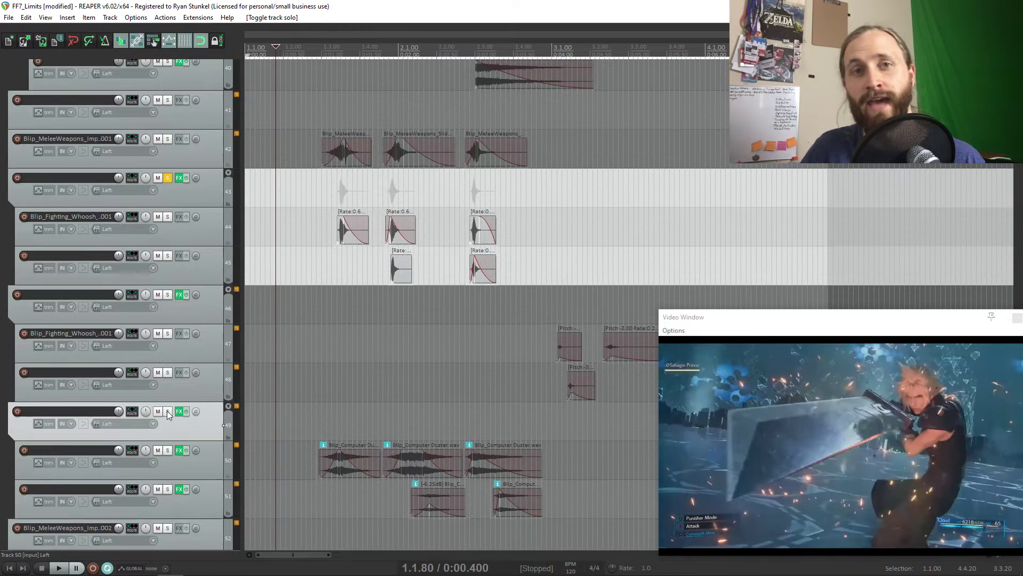
{"action": "left_click", "coordinate": [168, 412]}
{"action": "key", "text": "space"}
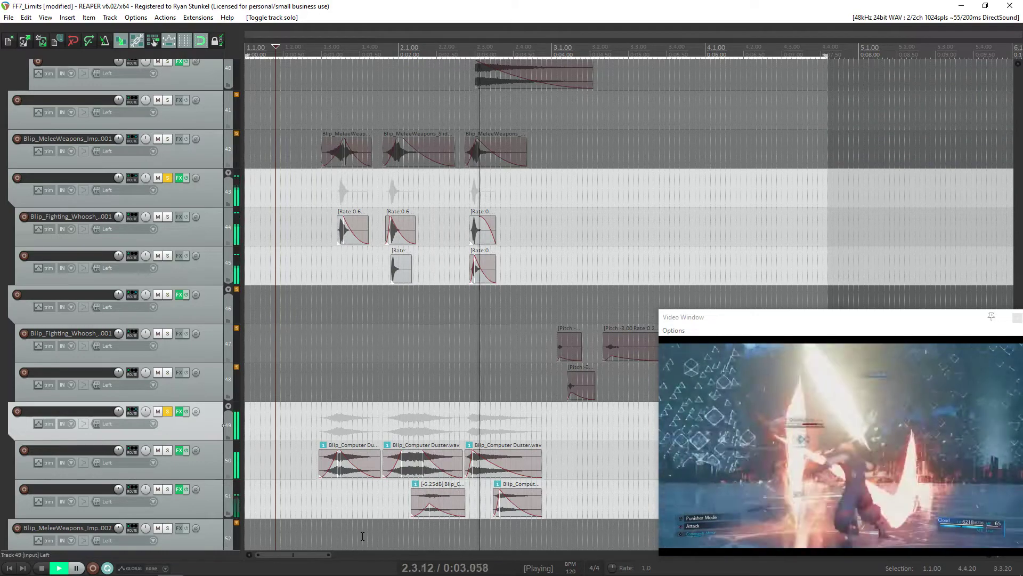
{"action": "key", "text": "space"}
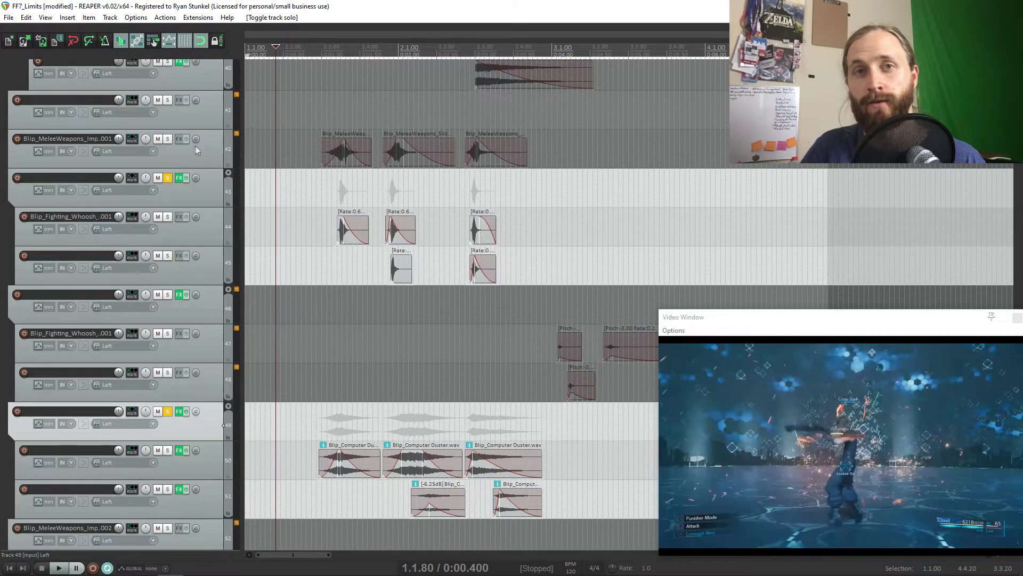
- Add melee impact track 42 to the soloed layers and play them twice with the gameplay
{"action": "left_click", "coordinate": [167, 138]}
{"action": "key", "text": "space"}
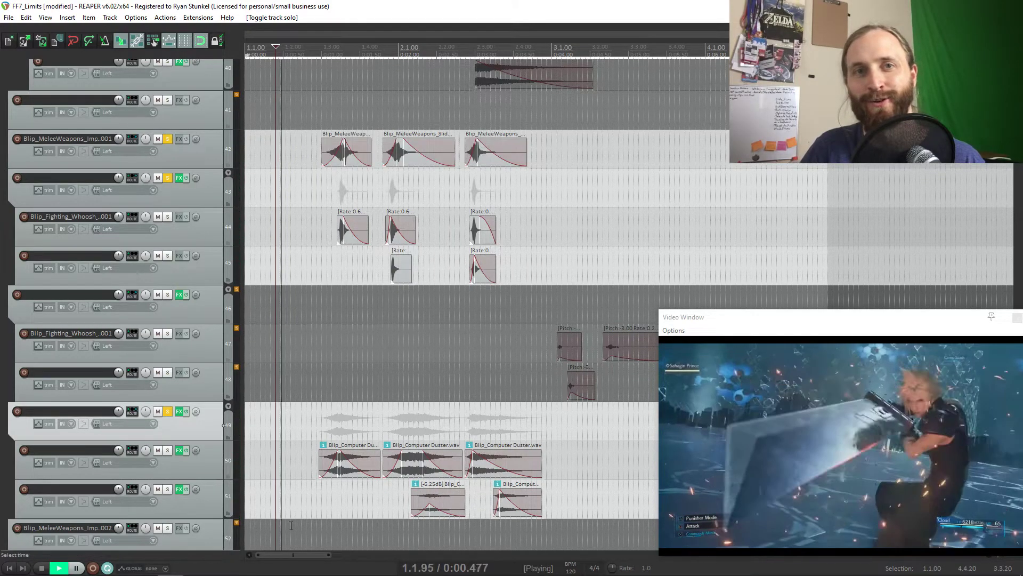
{"action": "scroll", "coordinate": [405, 528], "scroll_direction": "up", "scroll_amount": 4}
{"action": "key", "text": "space"}
{"action": "key", "text": "space"}
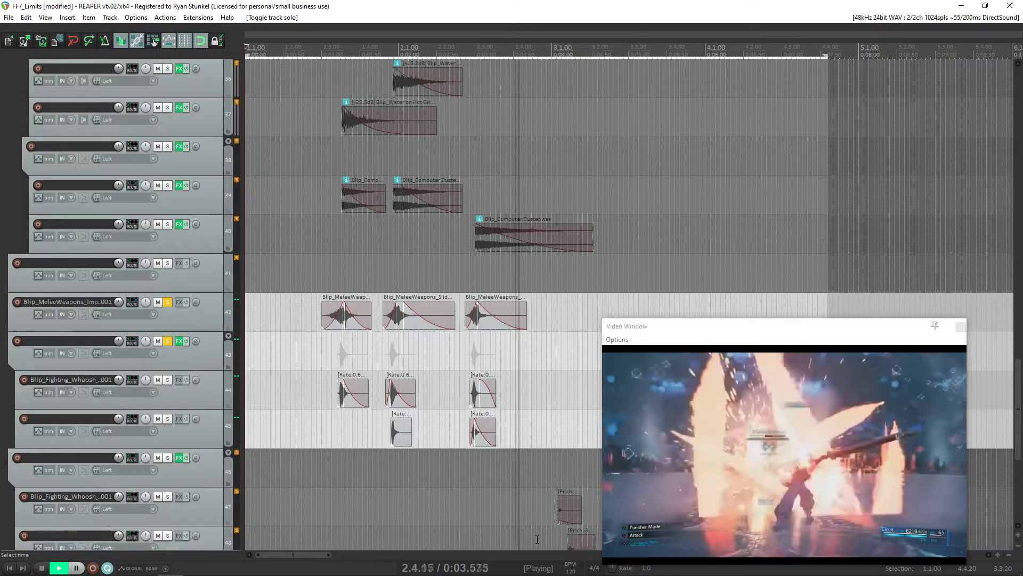
{"action": "key", "text": "space"}
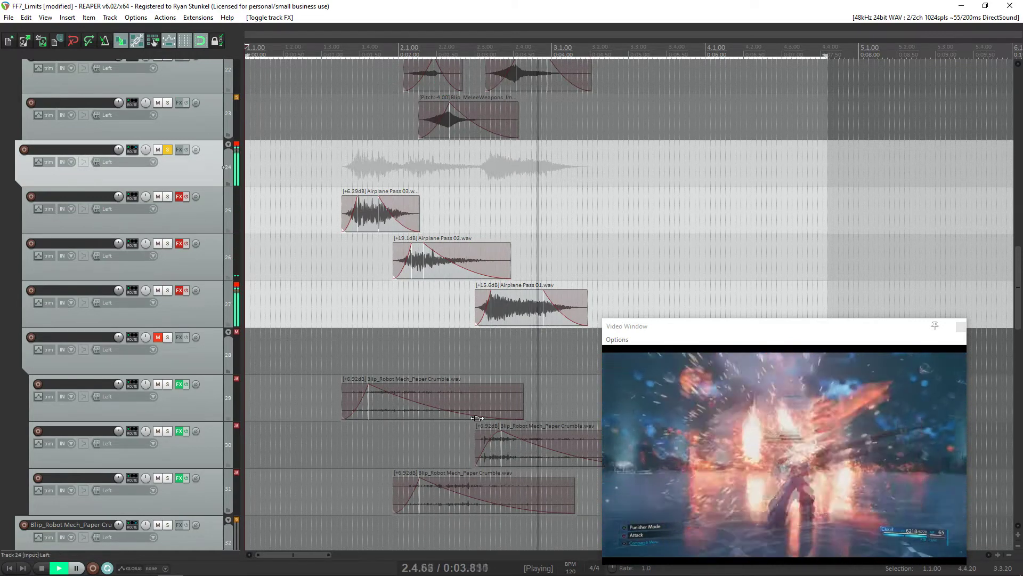
- Toggle effects on airplane pass tracks 25 and 26 and replay the layers to compare
{"action": "key", "text": "space"}
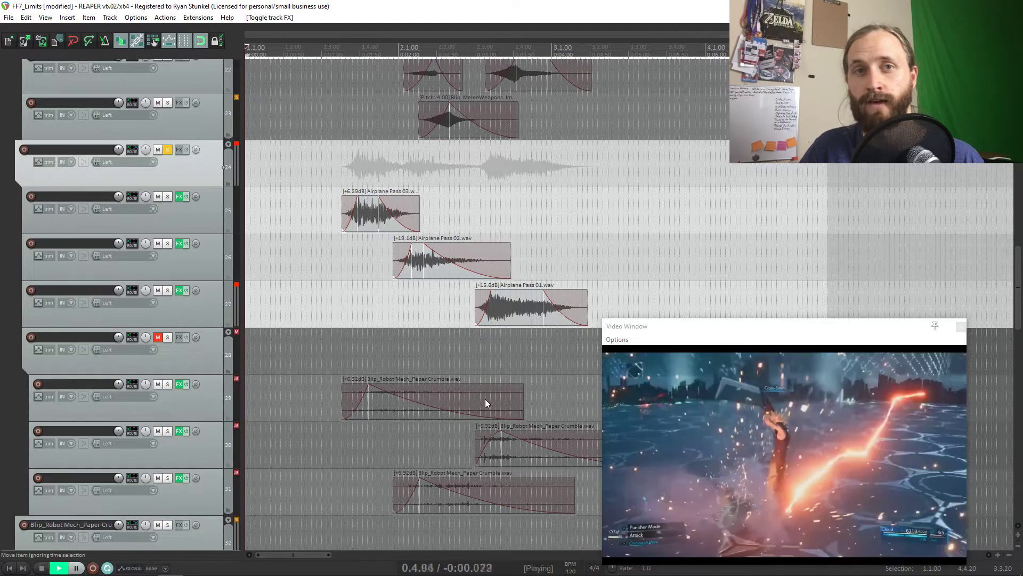
{"action": "key", "text": "space"}
{"action": "left_click", "coordinate": [186, 196]}
{"action": "left_click", "coordinate": [186, 243]}
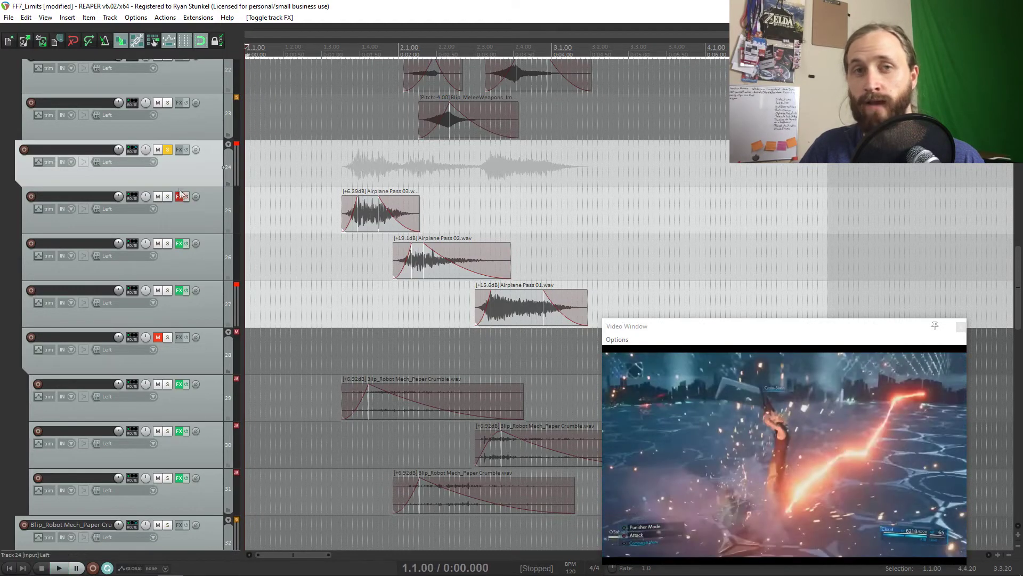
{"action": "key", "text": "space"}
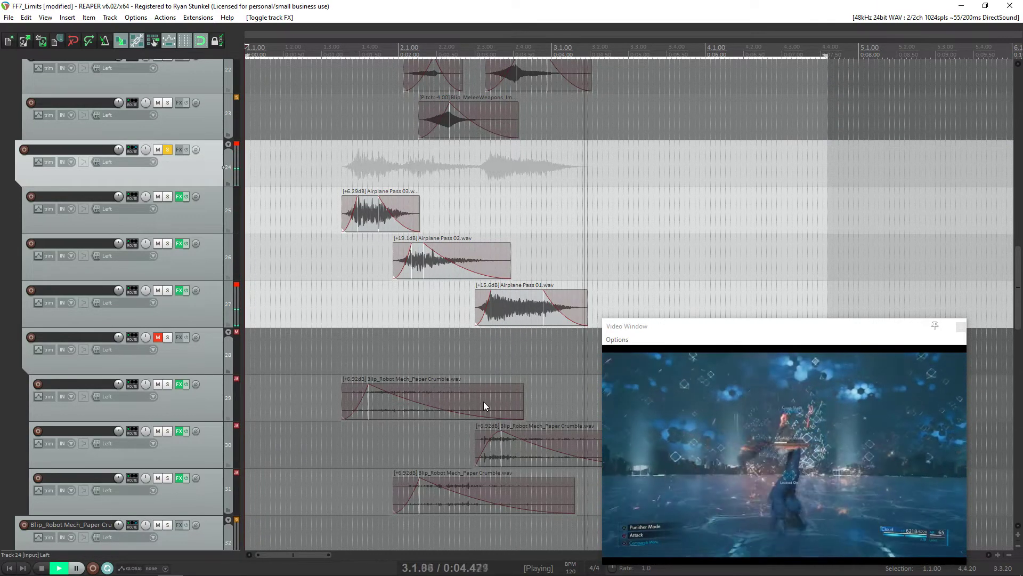
{"action": "key", "text": "space"}
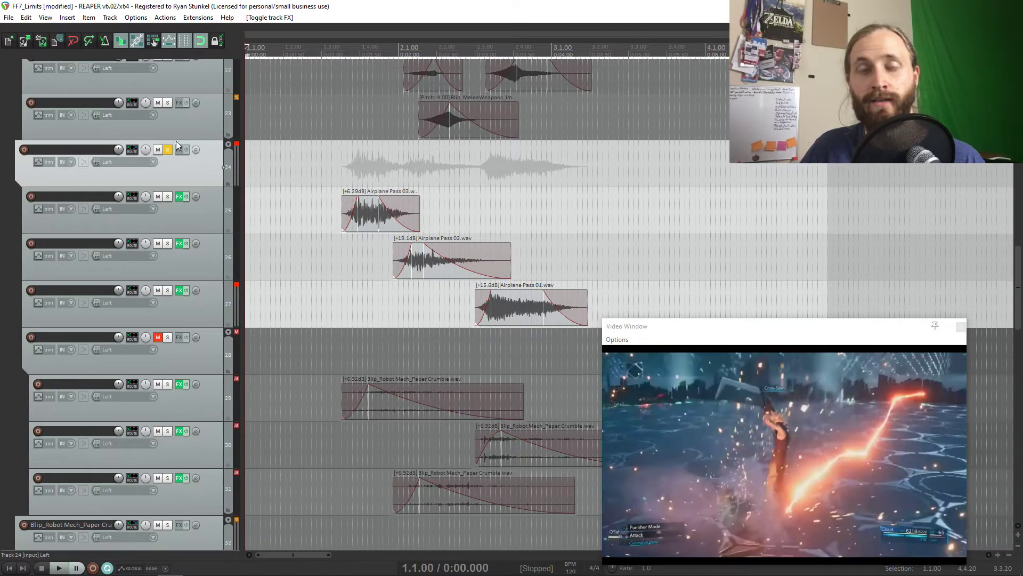
- Unsolo the airplane pass group, unmute track 28, shrink track heights and return to the start
{"action": "left_click", "coordinate": [167, 149]}
{"action": "left_click", "coordinate": [157, 336]}
{"action": "key", "text": "Page_Down"}
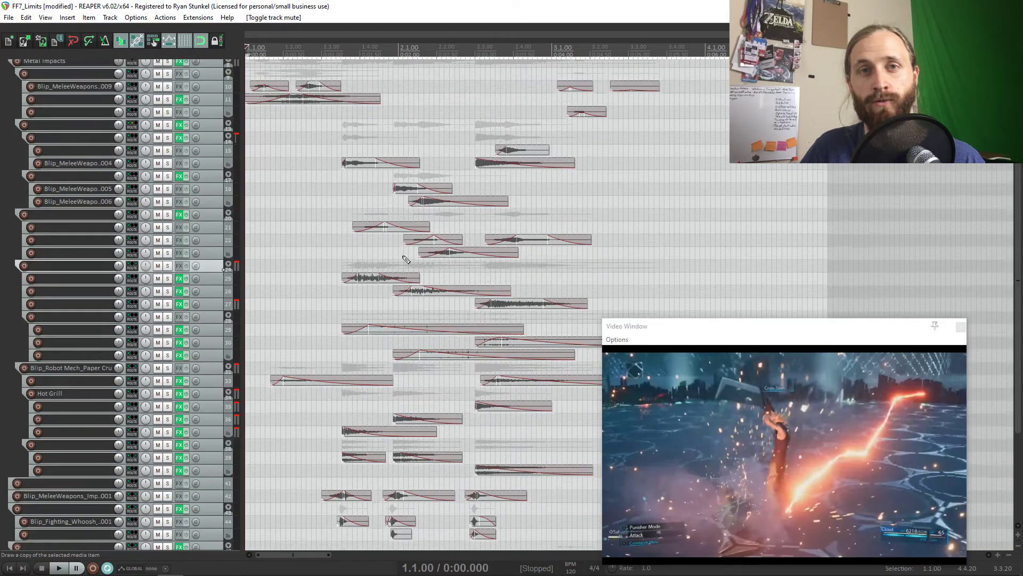
{"action": "left_click", "coordinate": [629, 167]}
{"action": "key", "text": "Home"}
{"action": "scroll", "coordinate": [621, 181], "scroll_direction": "down", "scroll_amount": 5}
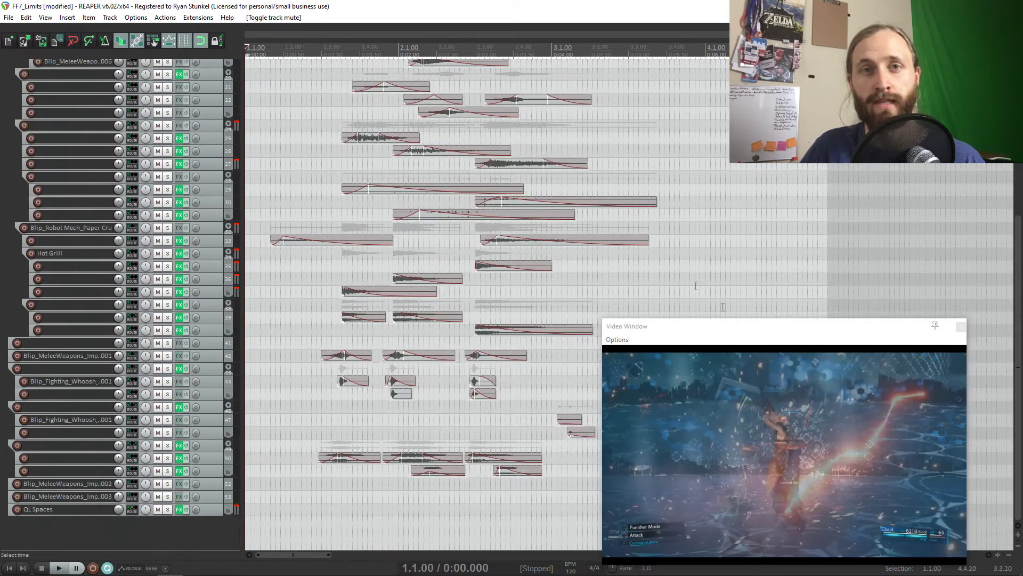
- Move and enlarge the gameplay video window, then play the full mix
{"action": "left_click_drag", "start_coordinate": [756, 335], "coordinate": [804, 337]}
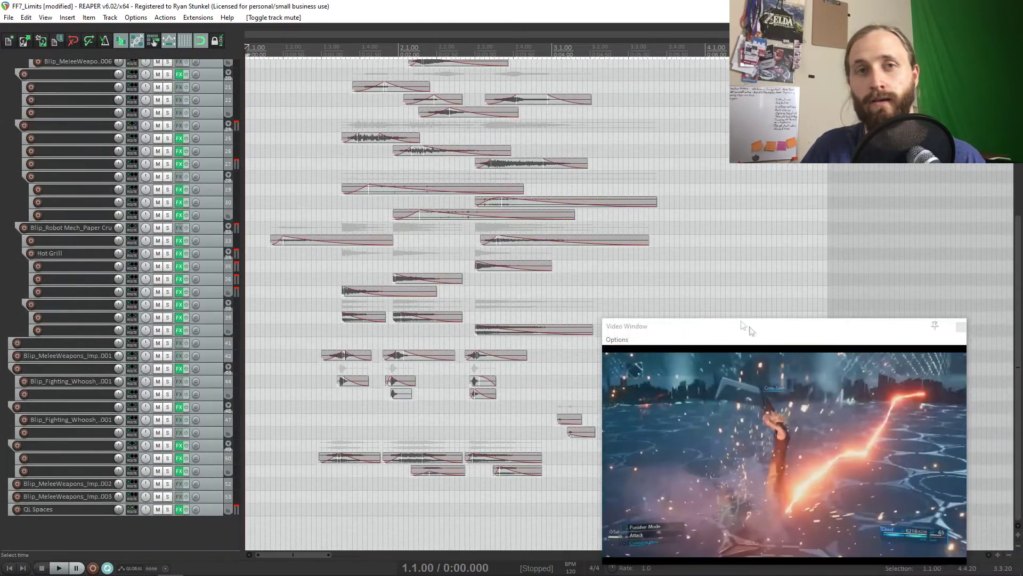
{"action": "left_click_drag", "start_coordinate": [748, 330], "coordinate": [797, 336]}
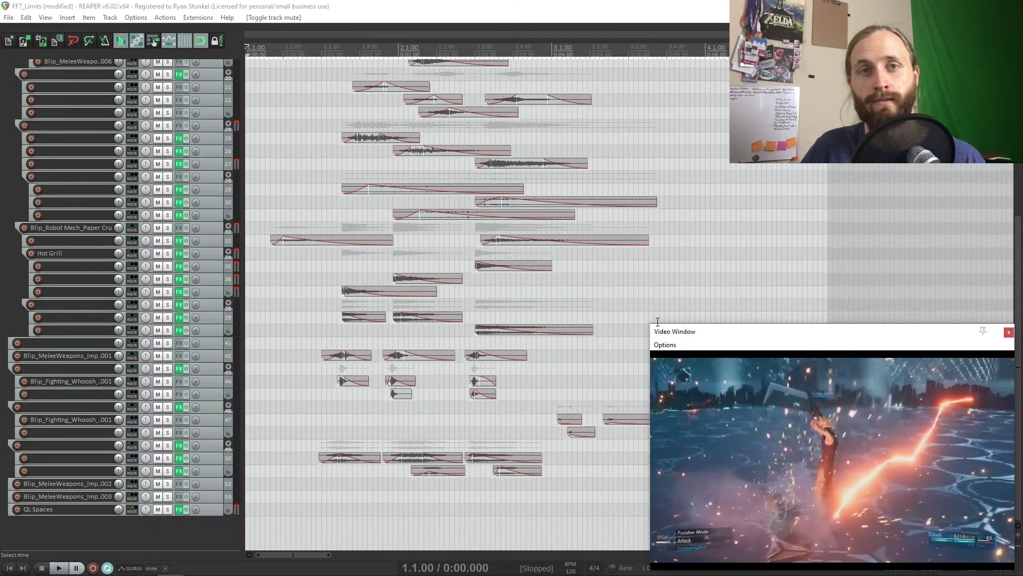
{"action": "left_click_drag", "start_coordinate": [652, 323], "coordinate": [588, 281]}
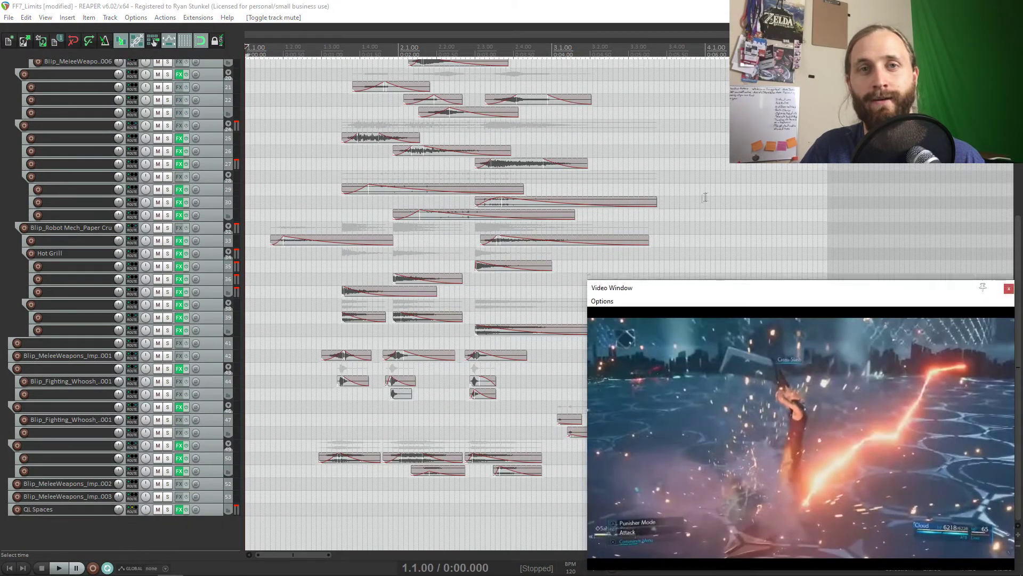
{"action": "key", "text": "space"}
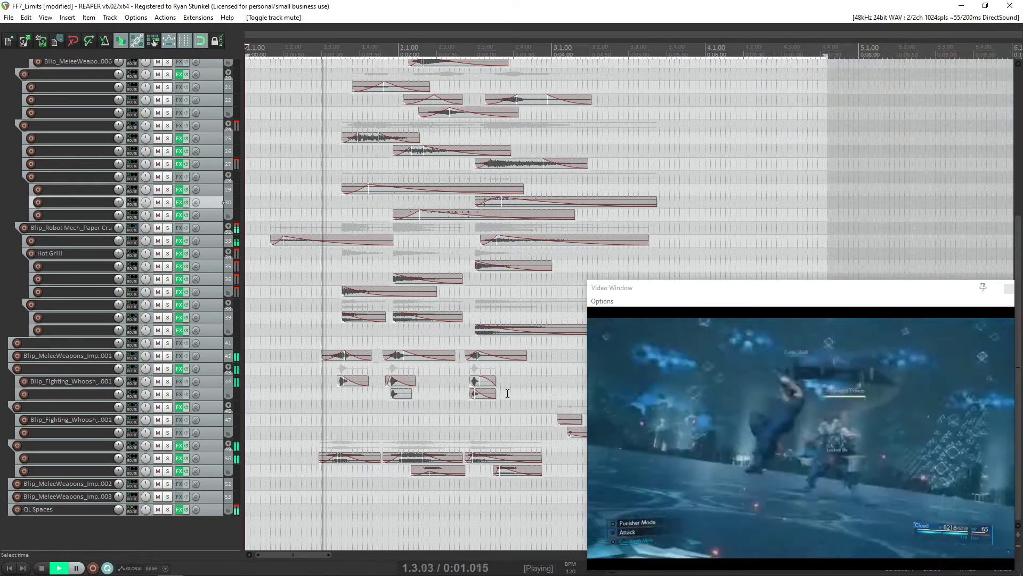